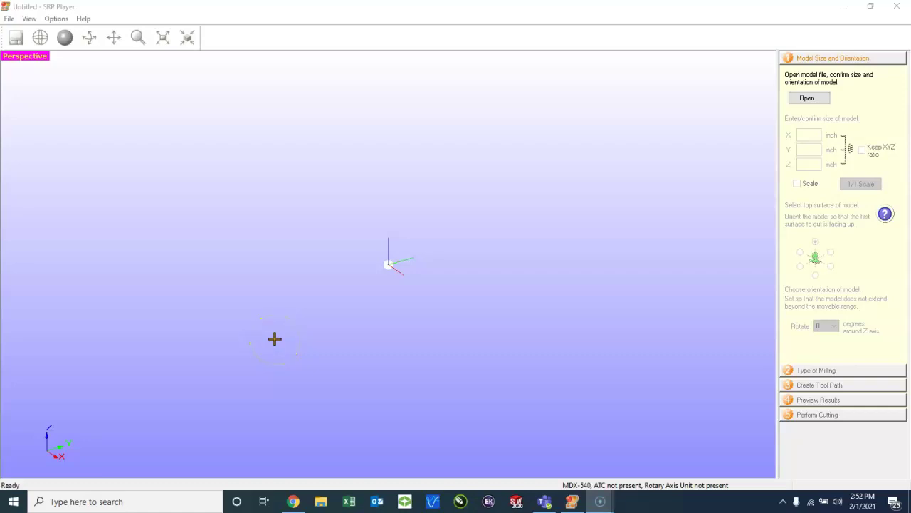
# In the cutting machine preferences, enable the ZCL-540 rotary axis unit and the ZAT-540 ATC for the MDX-540.
pyautogui.click(131, 81)
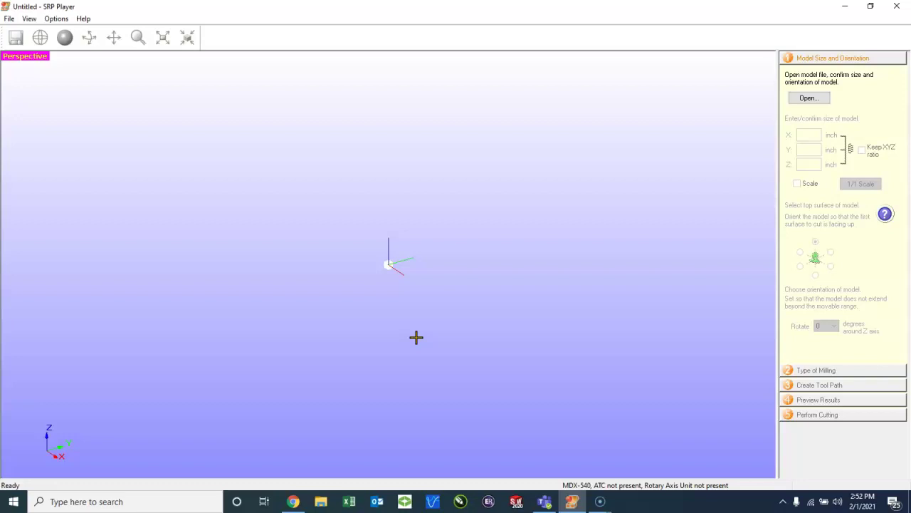
pyautogui.click(9, 19)
pyautogui.click(54, 105)
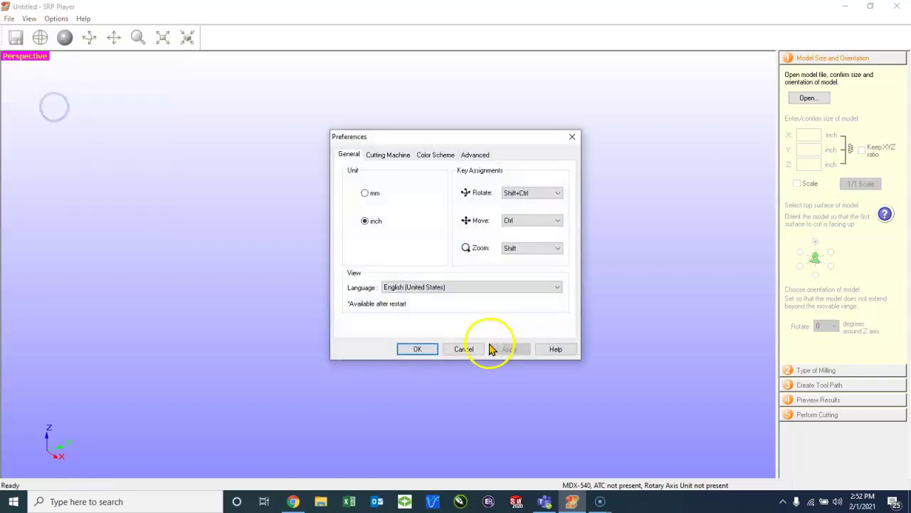
pyautogui.click(396, 155)
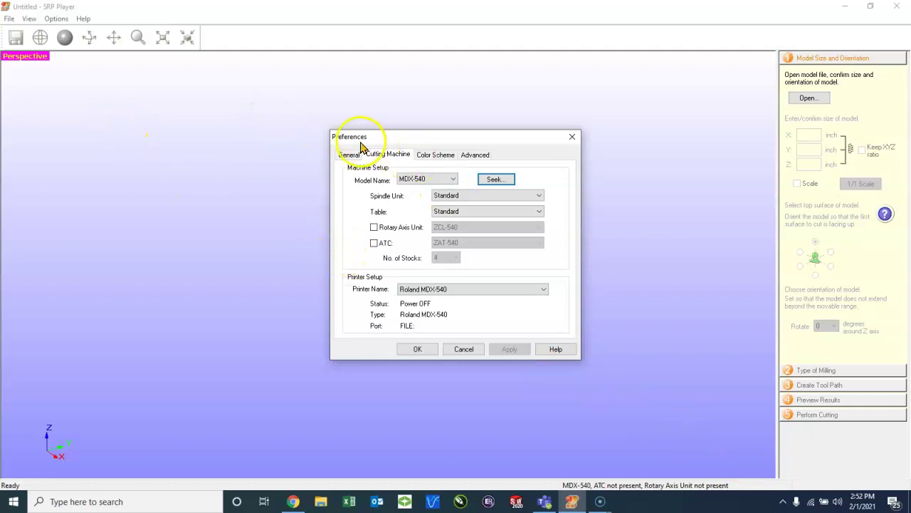
pyautogui.click(374, 227)
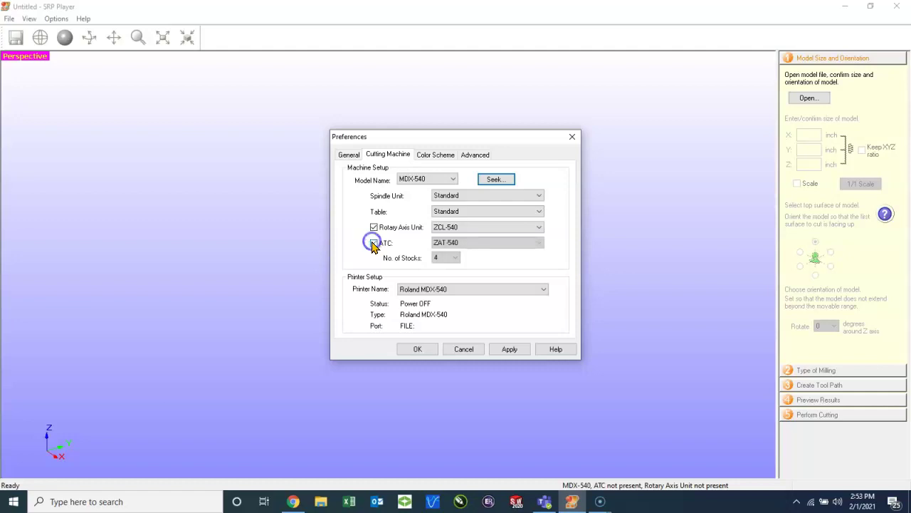
pyautogui.click(510, 348)
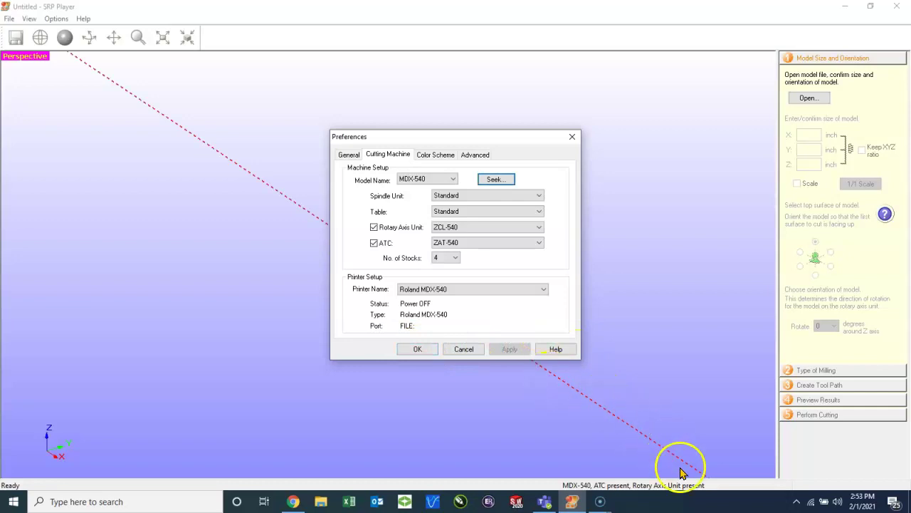
pyautogui.click(427, 351)
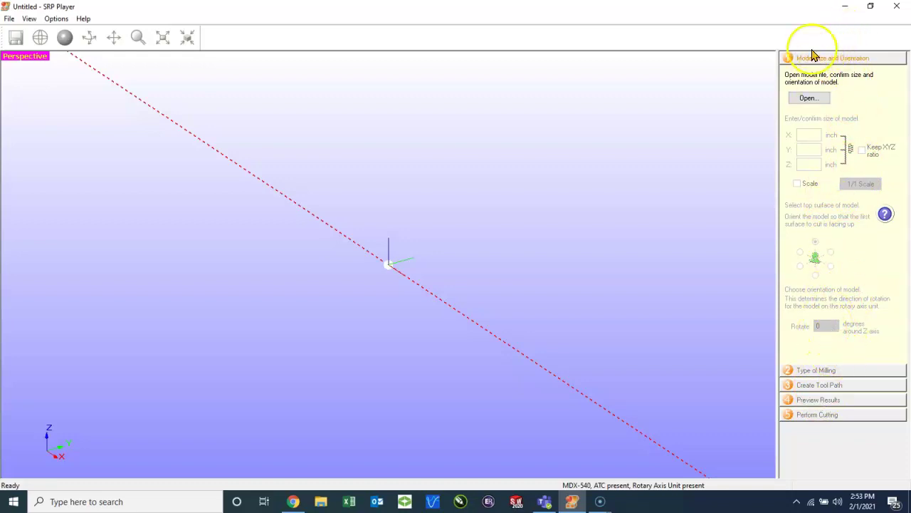
# Load the model file controller.STL from the Downloads folder, listing all file types.
pyautogui.click(807, 98)
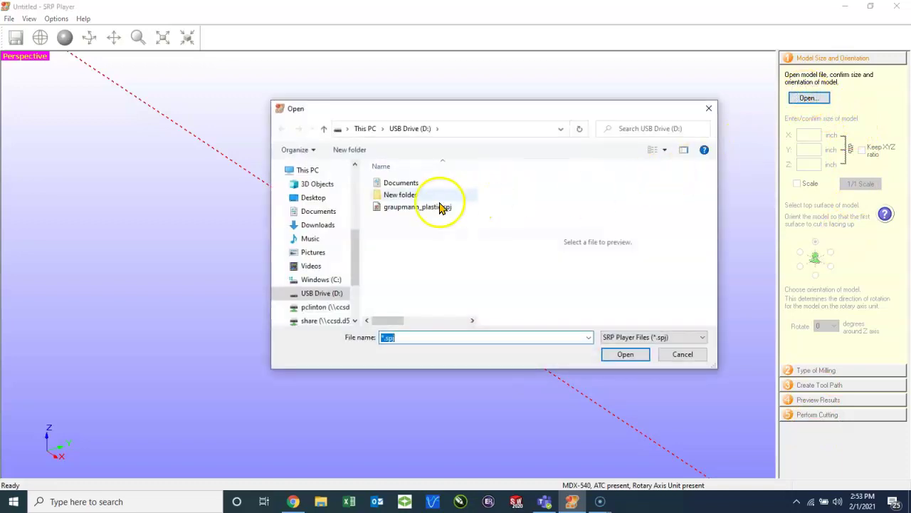
pyautogui.click(318, 225)
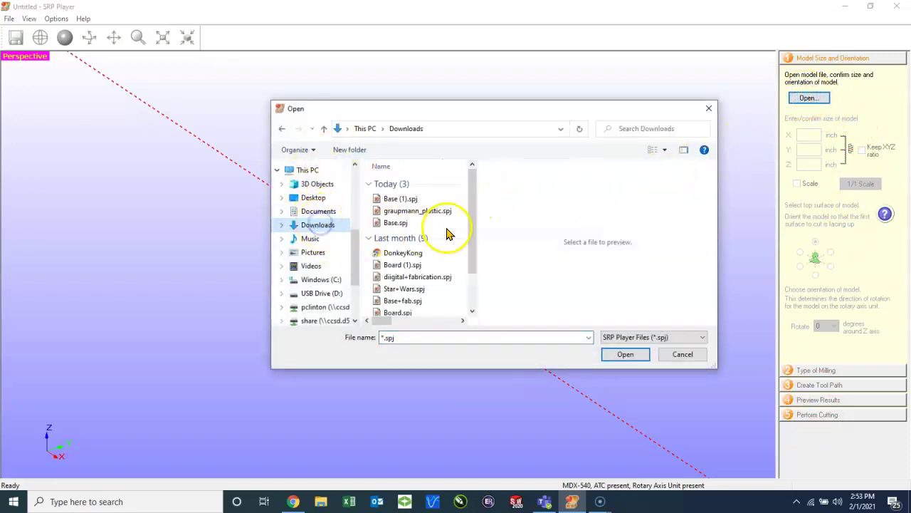
pyautogui.click(628, 339)
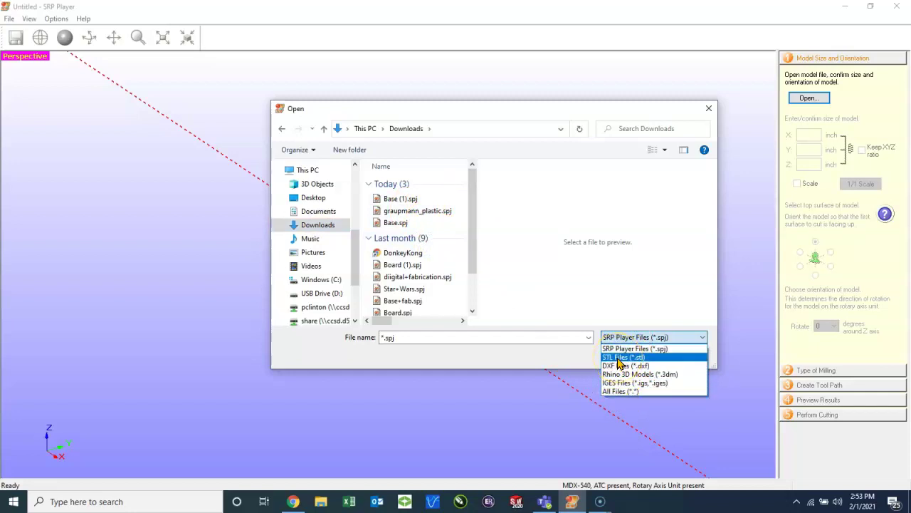
pyautogui.click(621, 390)
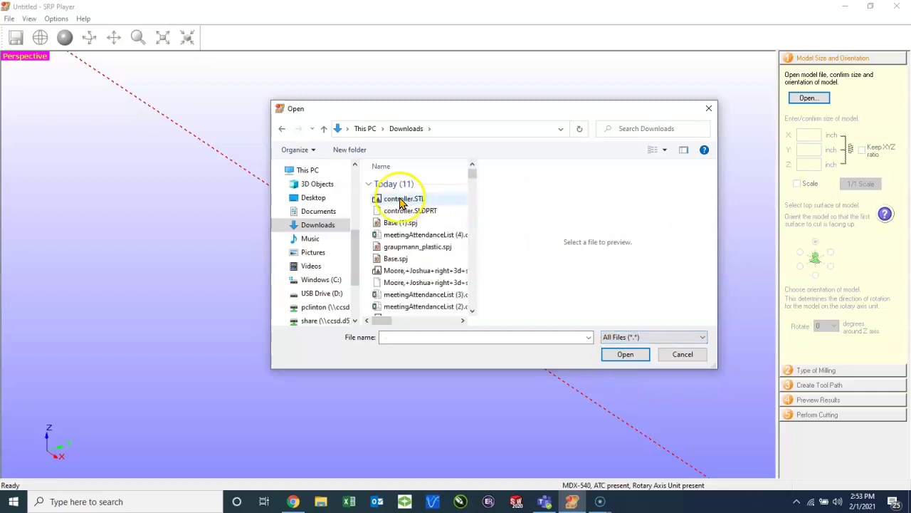
pyautogui.click(400, 201)
pyautogui.click(624, 356)
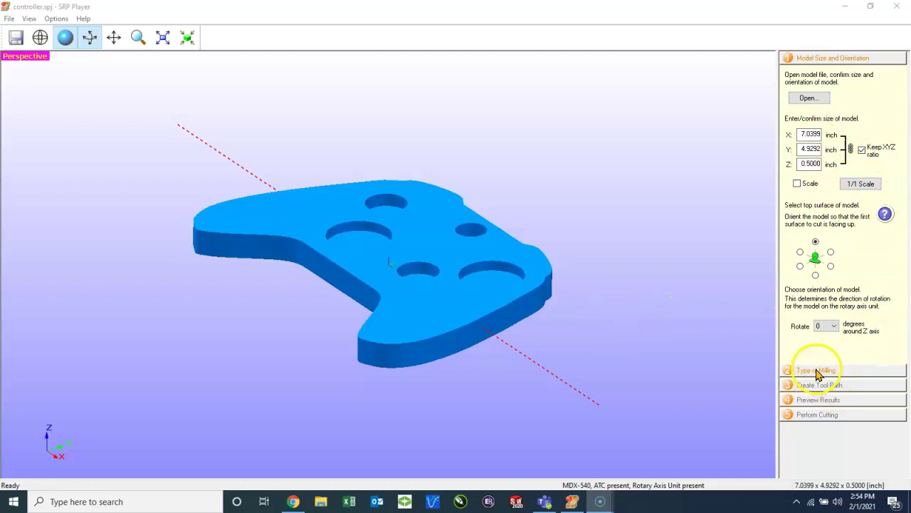
# Go to the type of milling stage and have support added to the model.
pyautogui.click(817, 372)
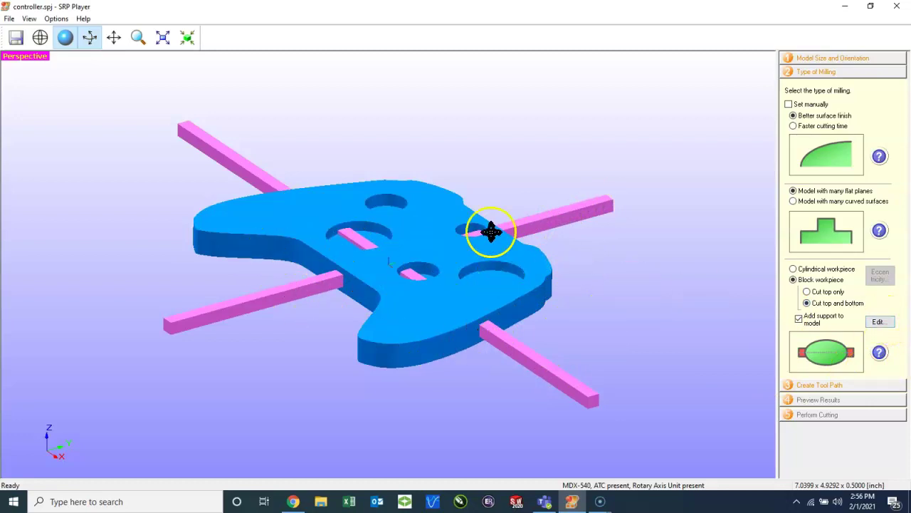
pyautogui.click(801, 320)
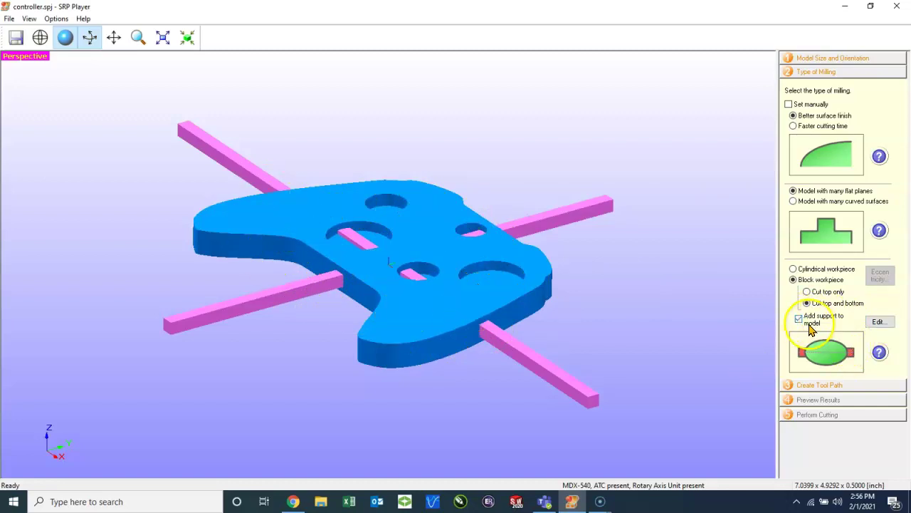
pyautogui.click(801, 320)
pyautogui.click(800, 319)
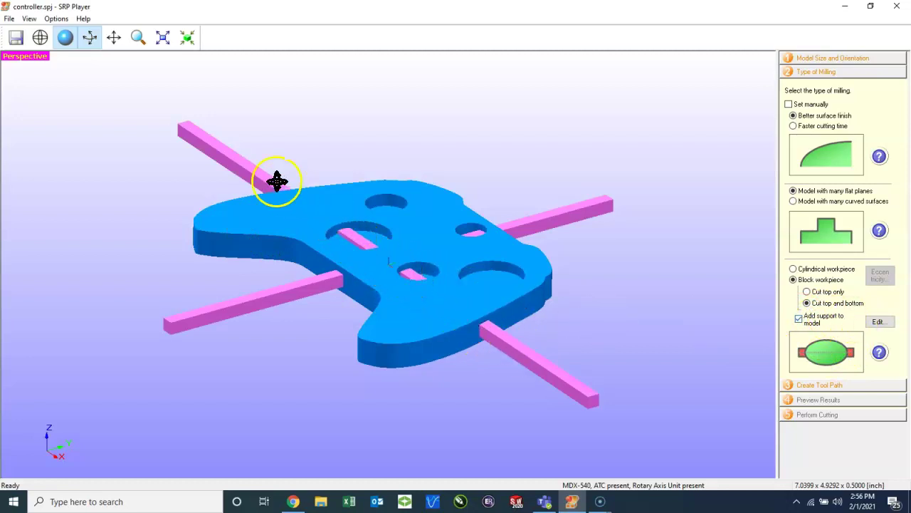
# Start editing the supports in top view, shifting the controller's upper support to the right and its right support downward.
pyautogui.moveTo(350, 238); pyautogui.dragTo(477, 388)
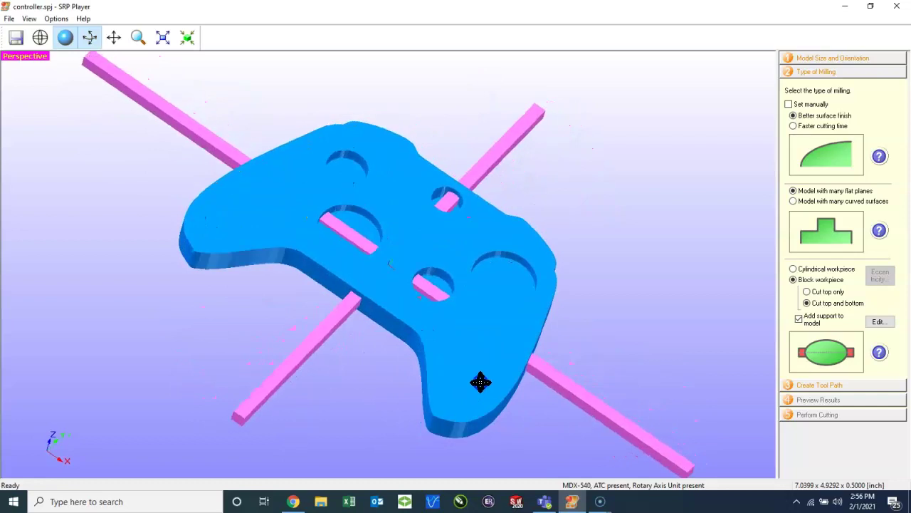
pyautogui.moveTo(485, 354); pyautogui.dragTo(673, 339)
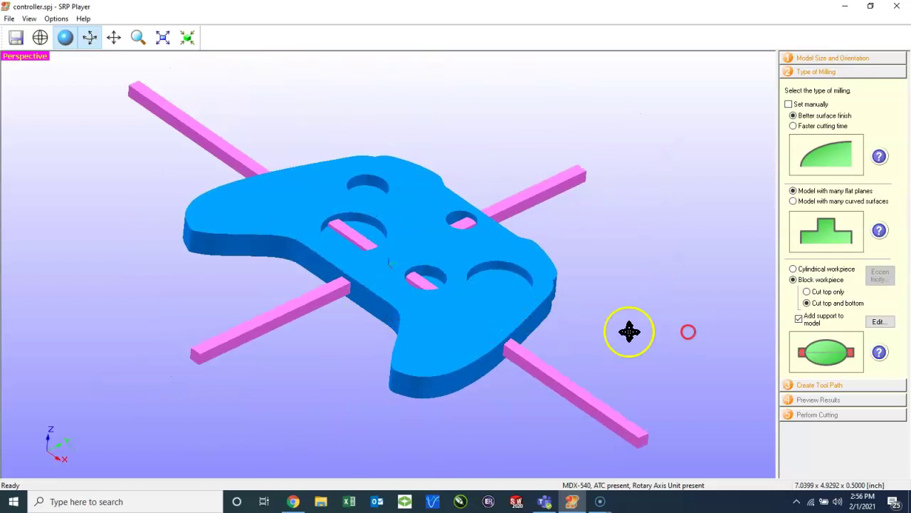
pyautogui.moveTo(418, 315); pyautogui.dragTo(448, 273)
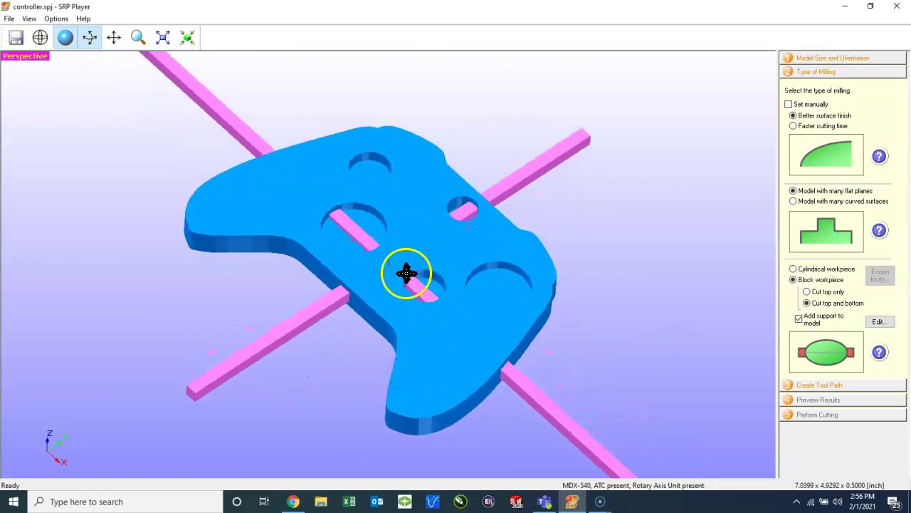
pyautogui.click(878, 322)
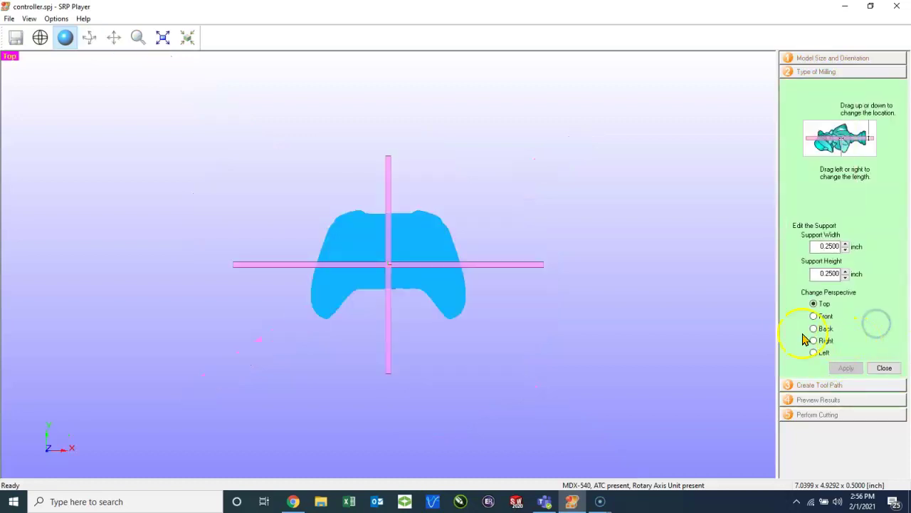
pyautogui.scroll(3, 389, 267)
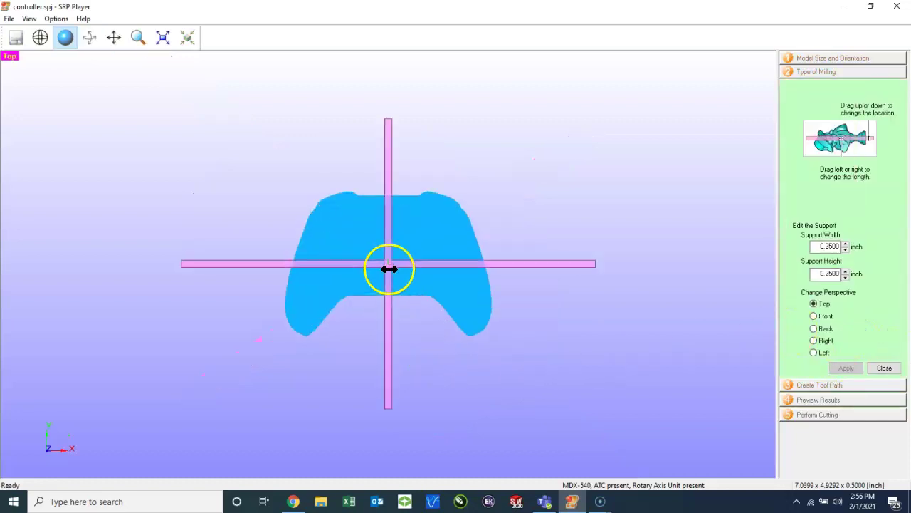
pyautogui.scroll(3, 389, 270)
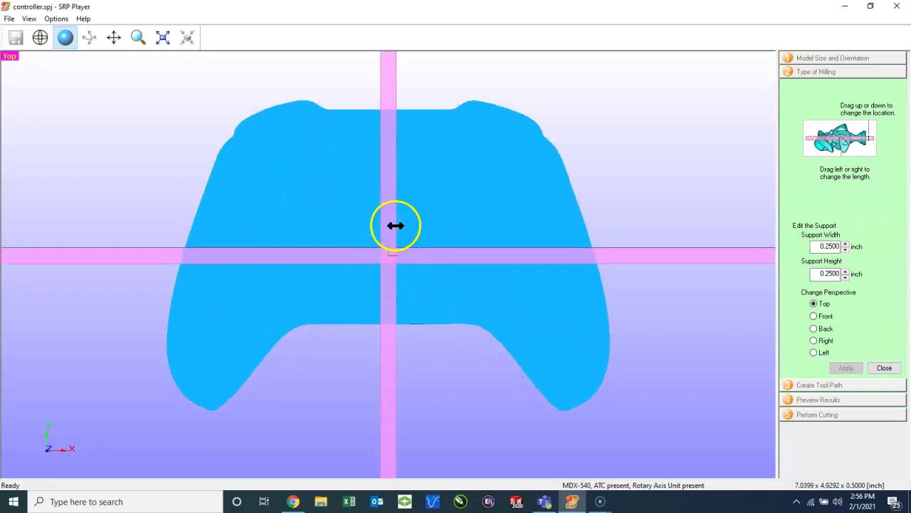
pyautogui.moveTo(396, 224); pyautogui.dragTo(429, 225)
pyautogui.moveTo(411, 263); pyautogui.dragTo(415, 292)
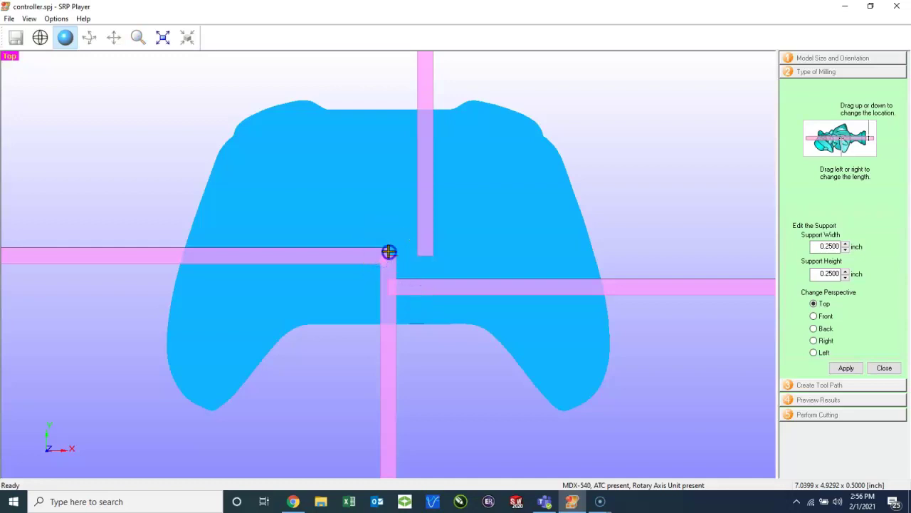
# Shorten the controller's left and lower supports to the model's outline, raising the left one slightly.
pyautogui.moveTo(371, 255); pyautogui.dragTo(203, 247)
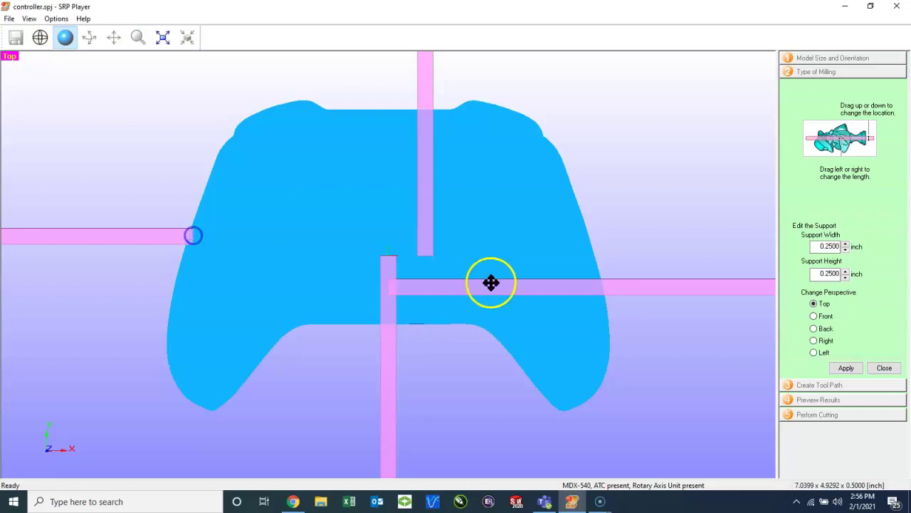
pyautogui.moveTo(386, 252); pyautogui.dragTo(385, 322)
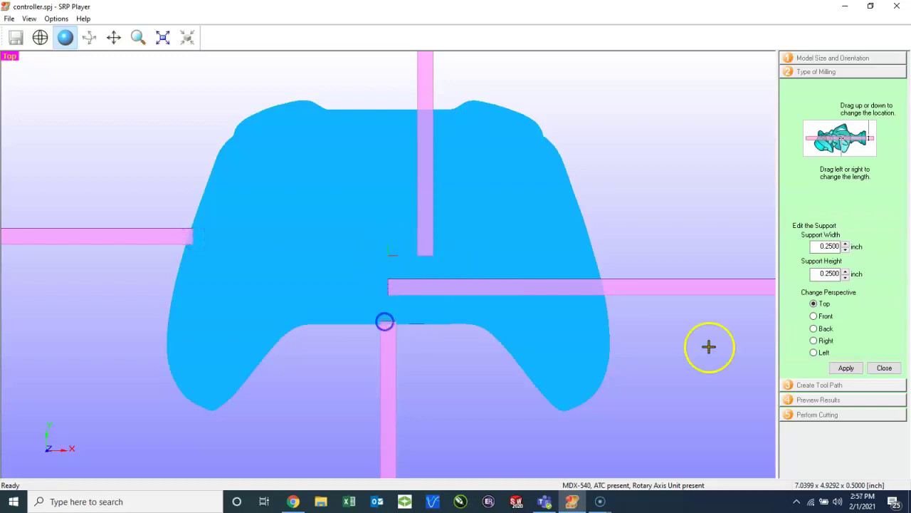
pyautogui.click(825, 331)
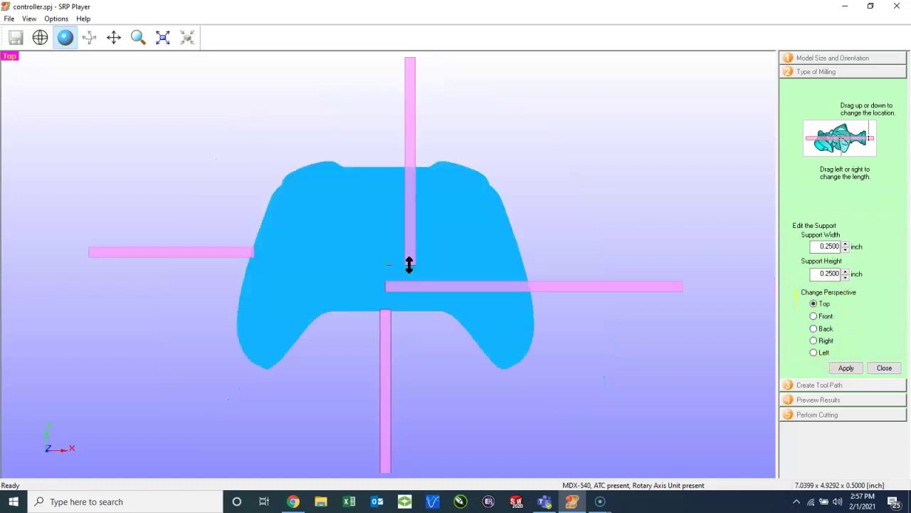
# Shorten the controller's upper and right supports so they end just inside the outline, and raise the right one level with the left support.
pyautogui.moveTo(409, 265); pyautogui.dragTo(408, 169)
pyautogui.scroll(5, 408, 169)
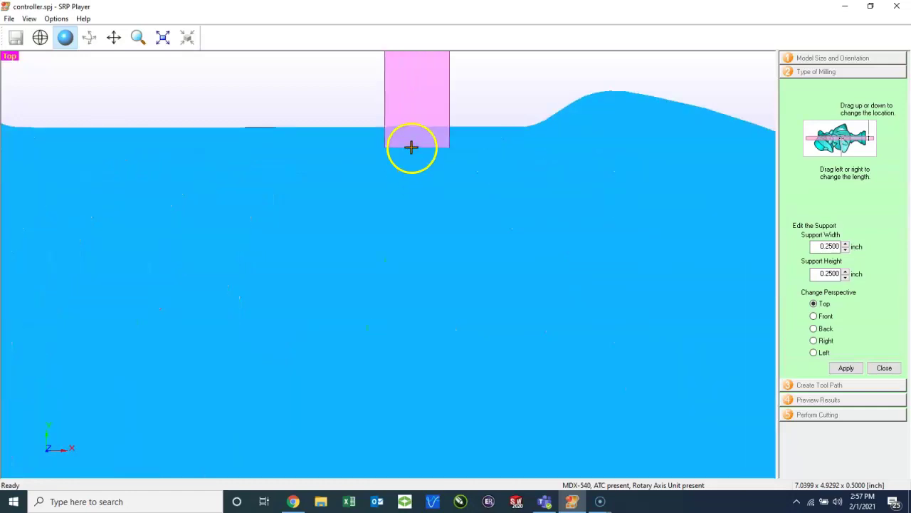
pyautogui.moveTo(411, 147); pyautogui.dragTo(387, 223)
pyautogui.scroll(-5, 387, 223)
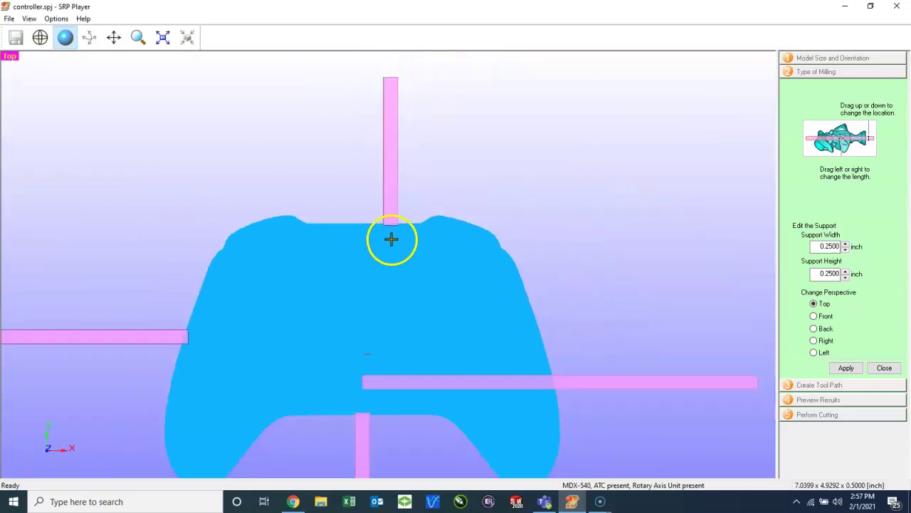
pyautogui.scroll(5, 387, 385)
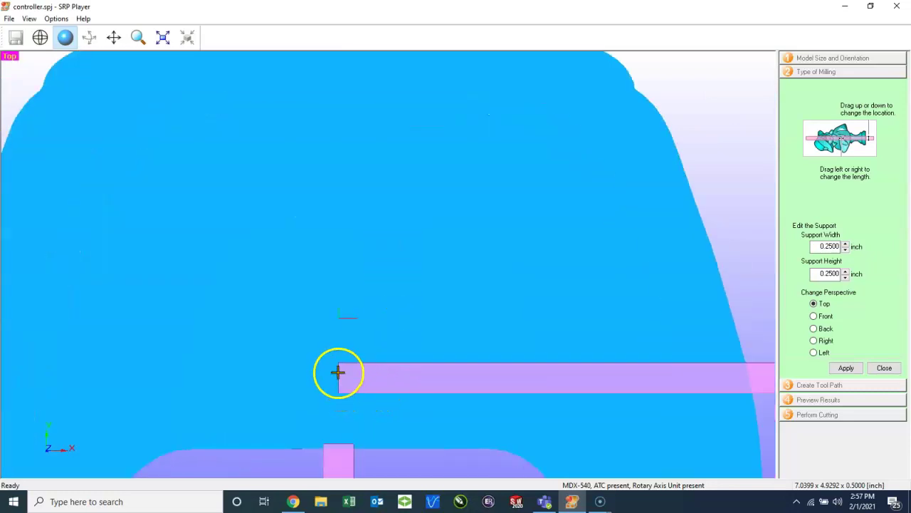
pyautogui.moveTo(339, 375); pyautogui.dragTo(740, 286)
pyautogui.scroll(-5, 346, 364)
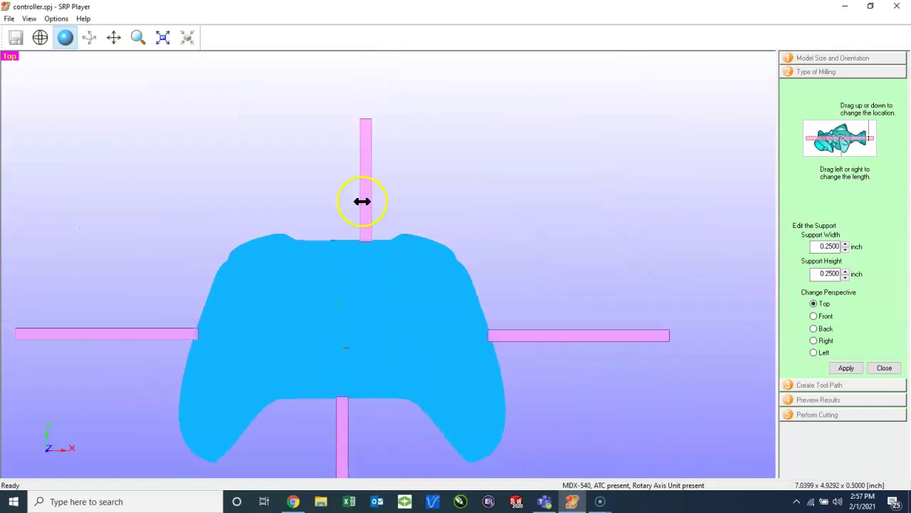
# Move the upper support back near the controller's centreline, apply the support changes and leave support editing.
pyautogui.moveTo(360, 202); pyautogui.dragTo(346, 202)
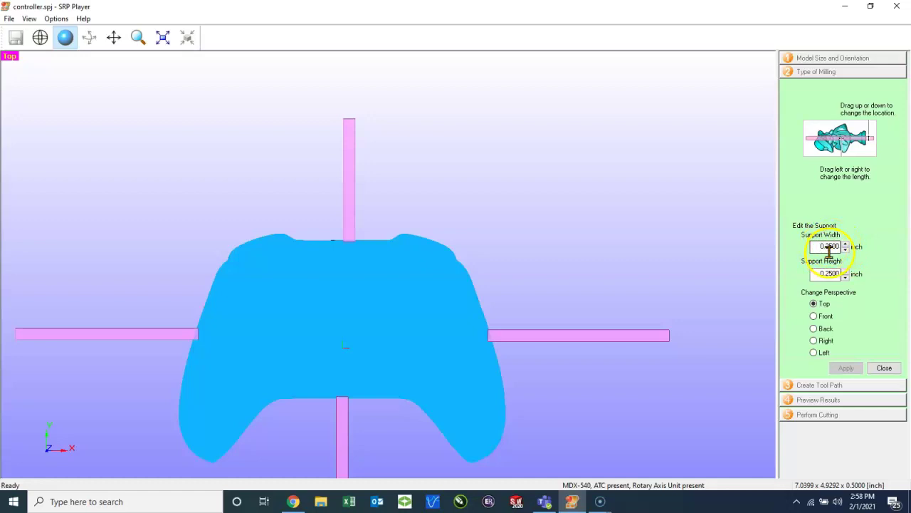
pyautogui.click(883, 369)
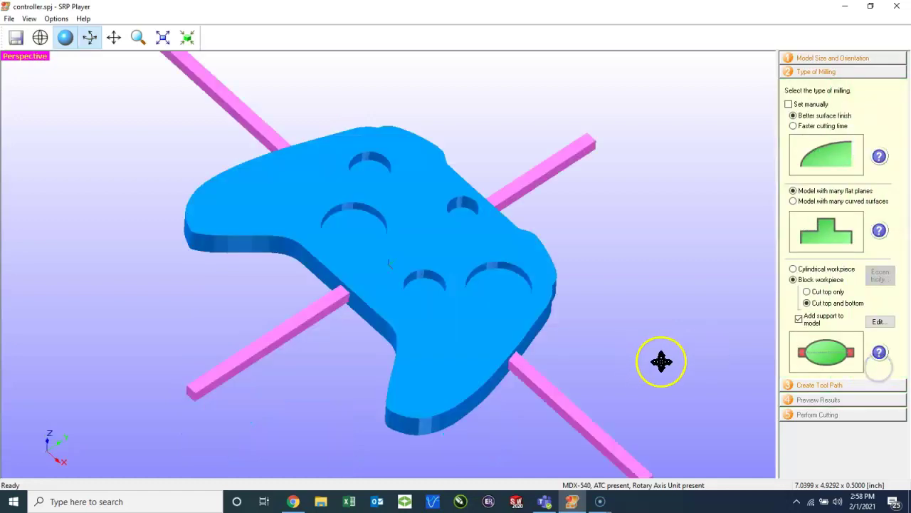
pyautogui.moveTo(481, 371); pyautogui.dragTo(411, 325)
pyautogui.click(560, 352)
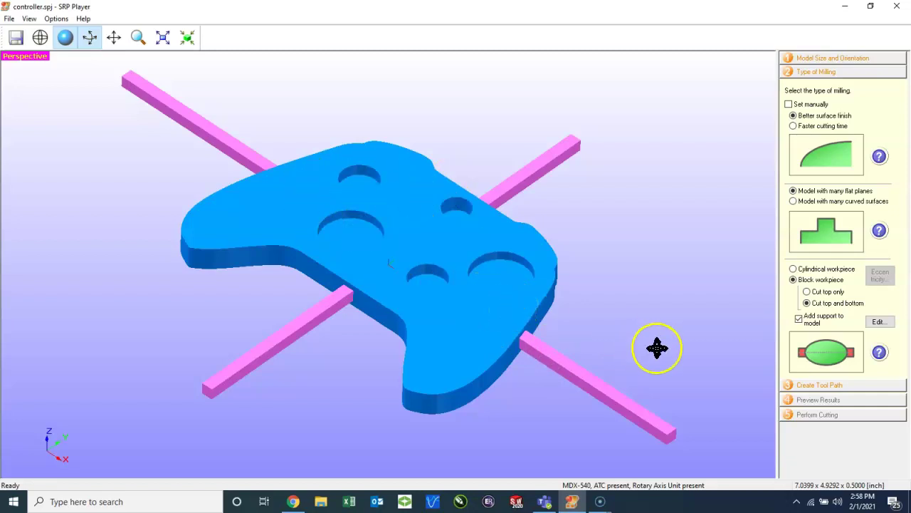
# Go to the tool path creation stage and set the workpiece material to Wood (Hard).
pyautogui.click(816, 385)
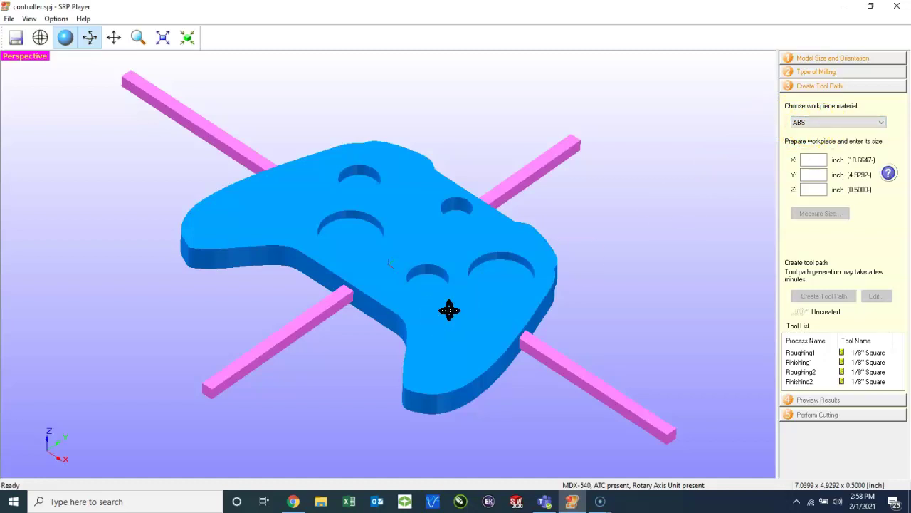
pyautogui.click(818, 125)
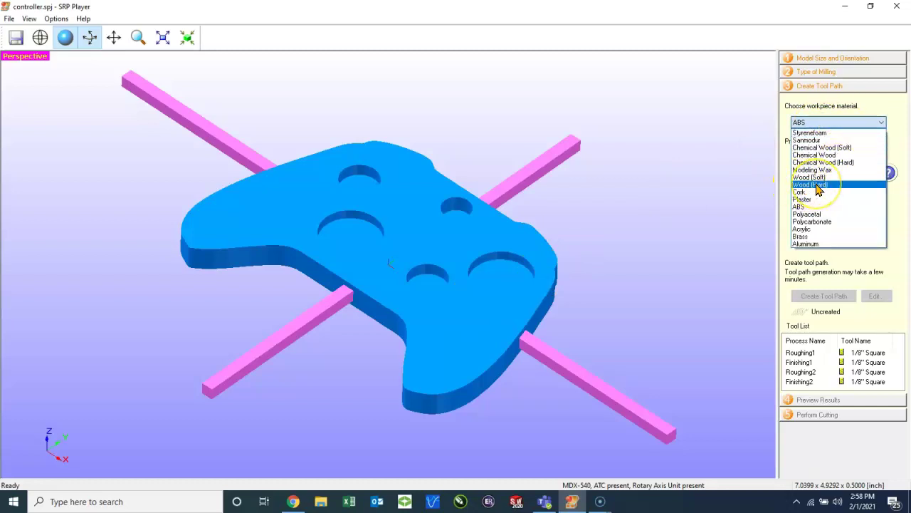
pyautogui.click(812, 185)
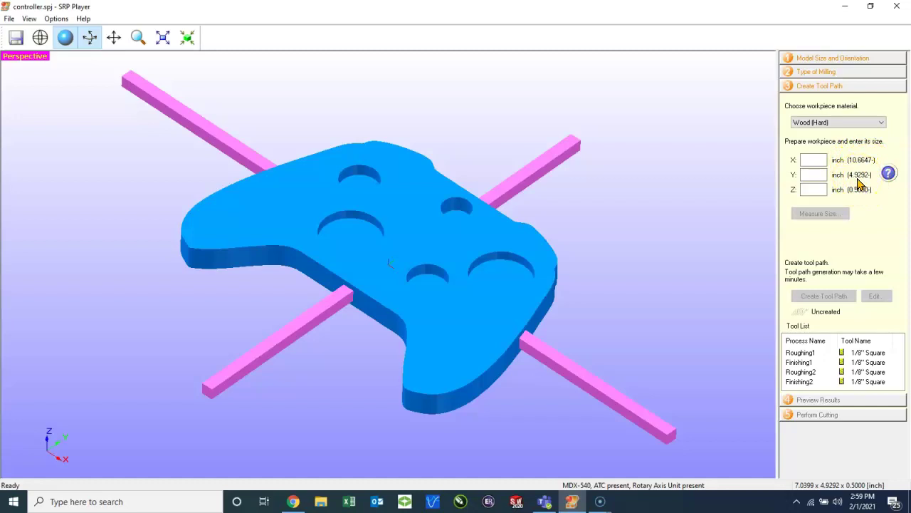
# Check the model size, then set the workpiece size to X 11, Y 5 and Z 0.5 inch.
pyautogui.click(825, 60)
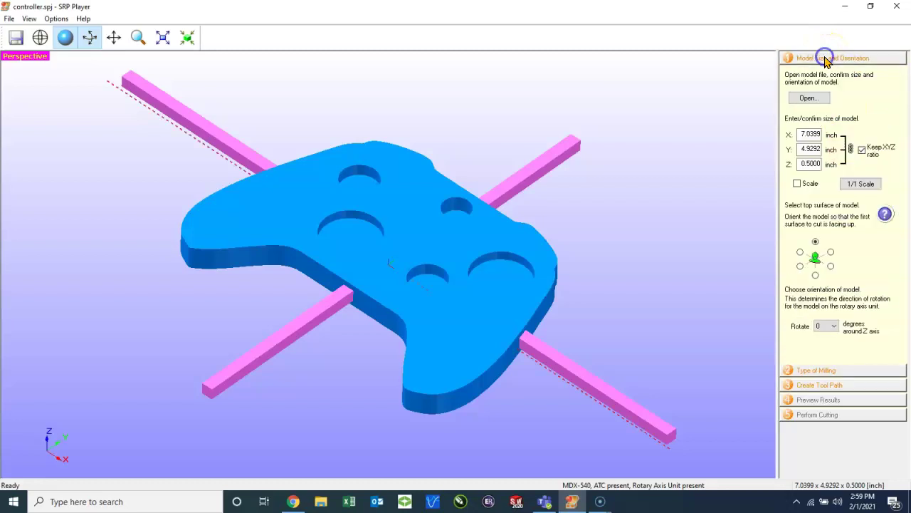
pyautogui.click(836, 384)
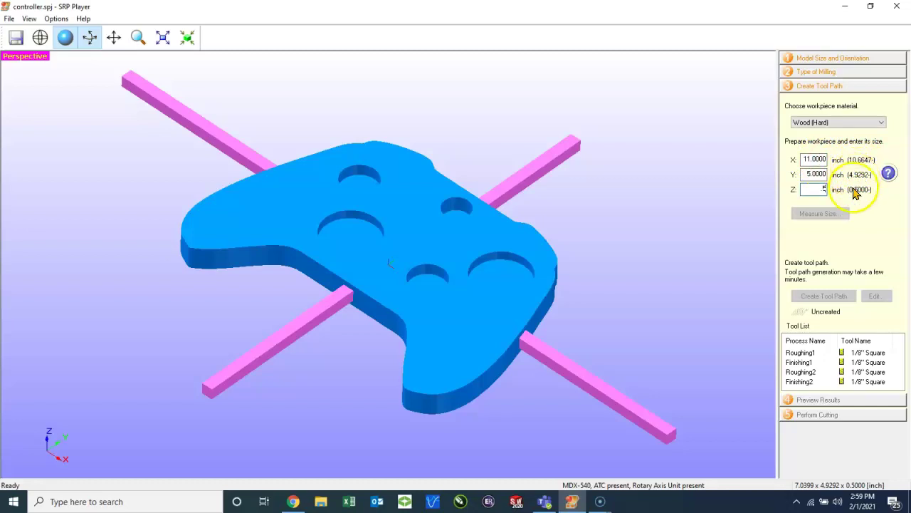
pyautogui.click(823, 189)
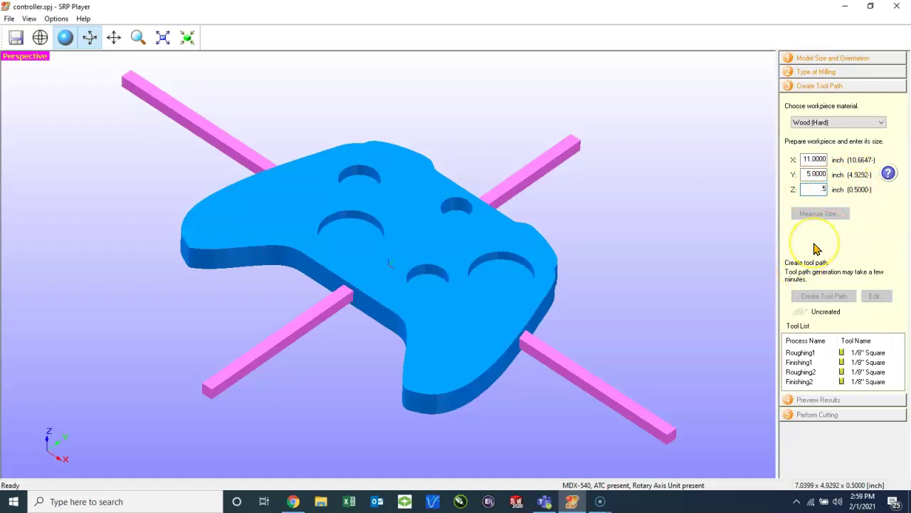
pyautogui.press('Return')
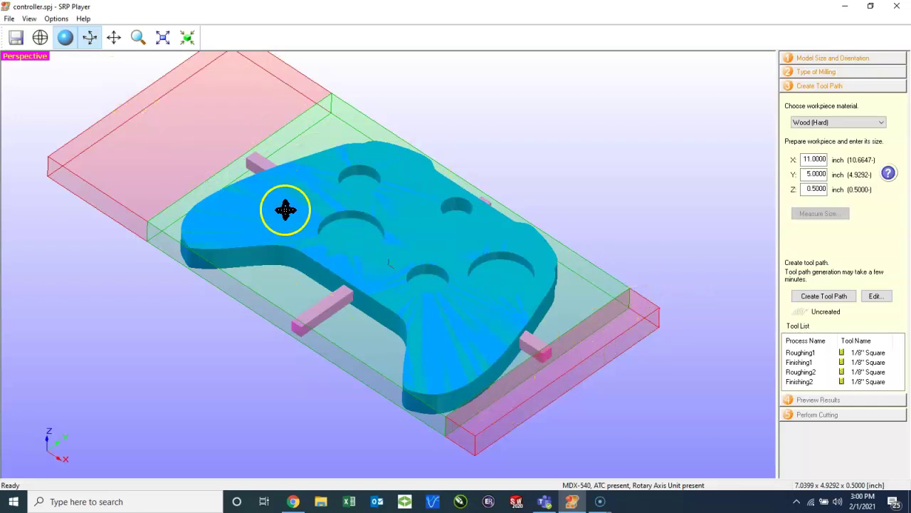
pyautogui.moveTo(574, 173); pyautogui.dragTo(228, 193)
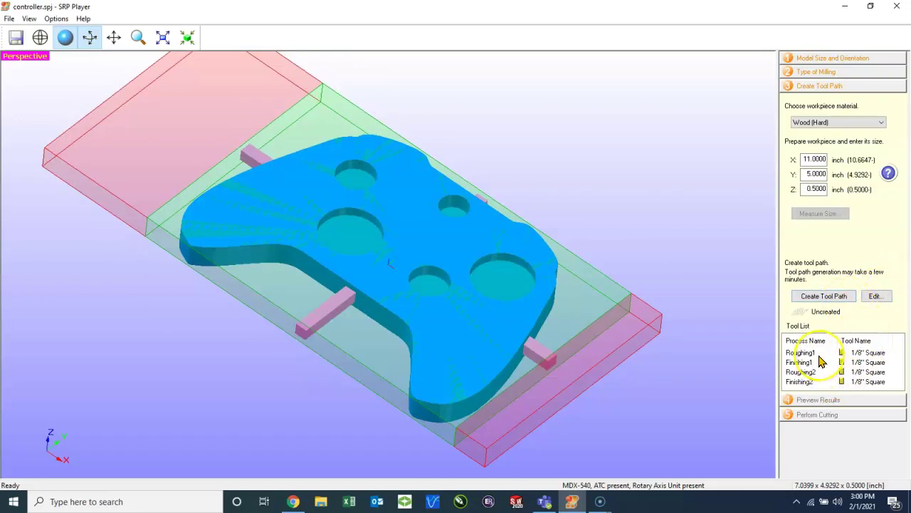
# Check the type-of-milling settings and generate the tool path for the workpiece.
pyautogui.click(808, 71)
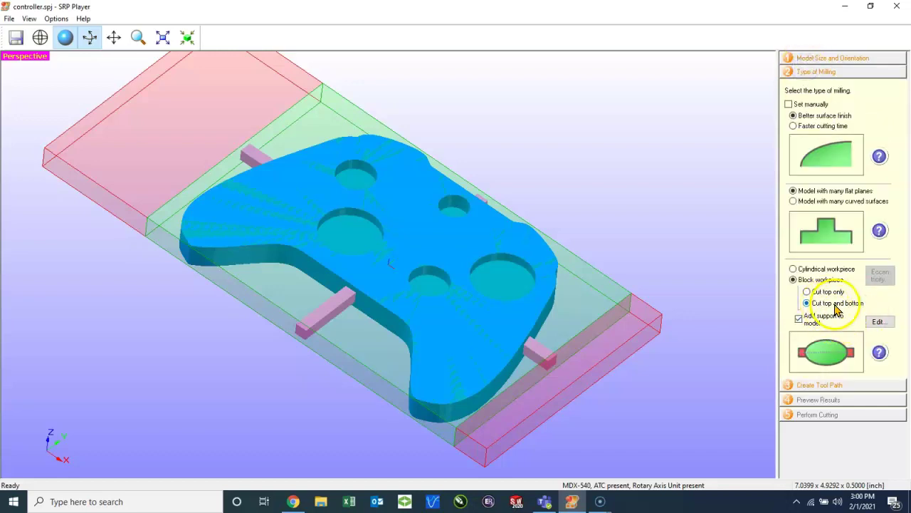
pyautogui.click(832, 386)
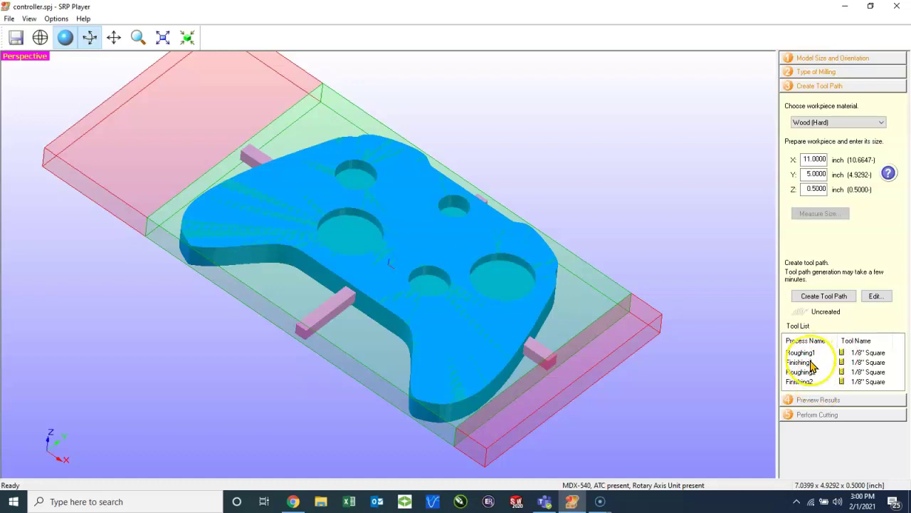
pyautogui.click(827, 302)
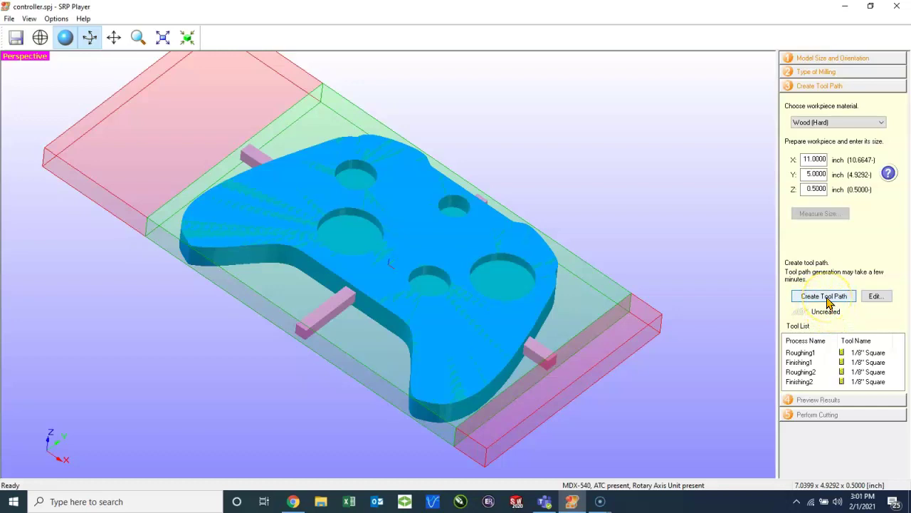
pyautogui.click(827, 302)
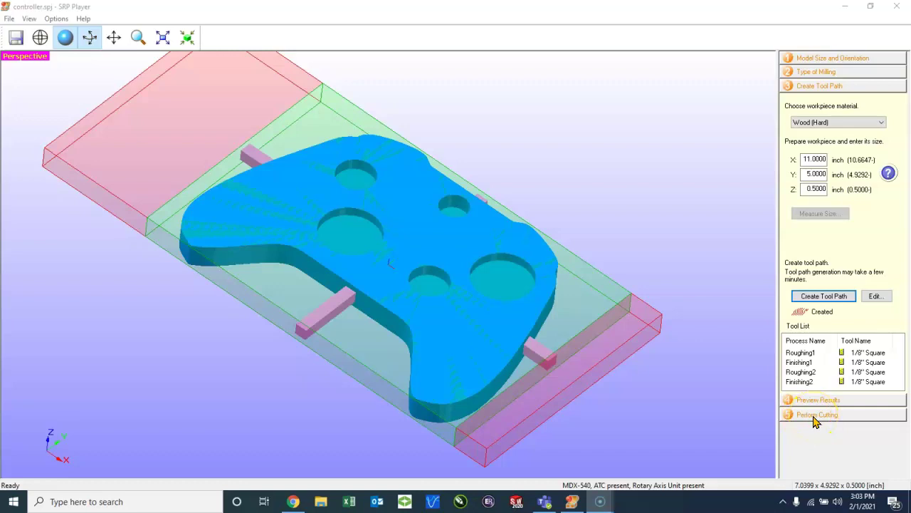
# Run the cutting preview and examine the milled controller from several angles along with the estimated cutting time.
pyautogui.click(812, 401)
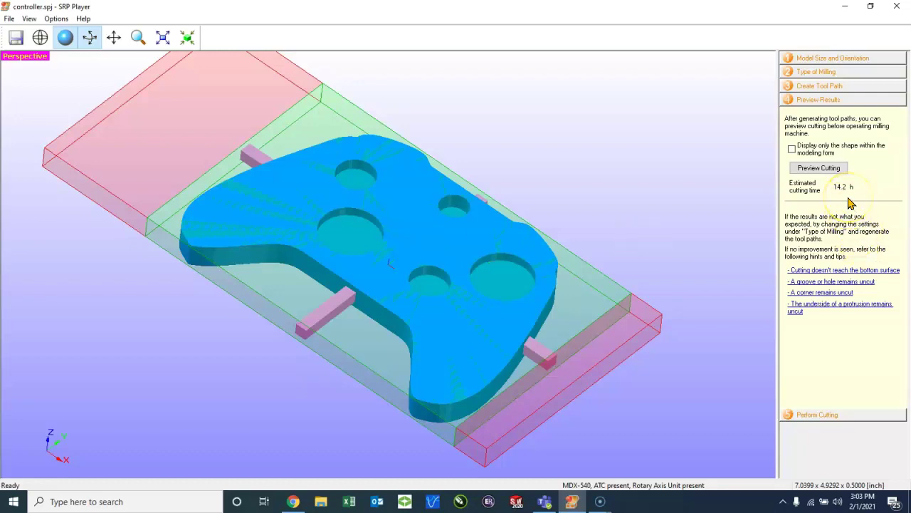
pyautogui.click(801, 168)
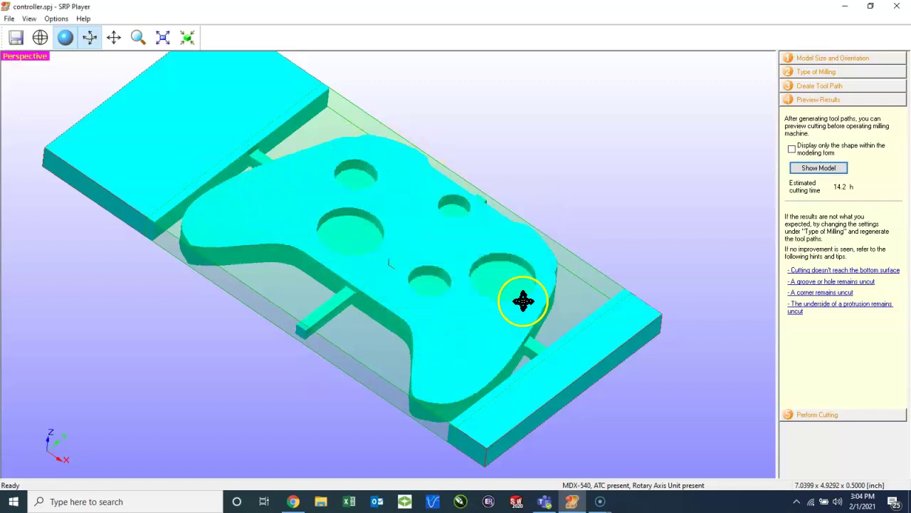
pyautogui.moveTo(446, 264); pyautogui.dragTo(451, 409)
pyautogui.moveTo(424, 240); pyautogui.dragTo(340, 192)
pyautogui.moveTo(417, 341); pyautogui.dragTo(457, 244)
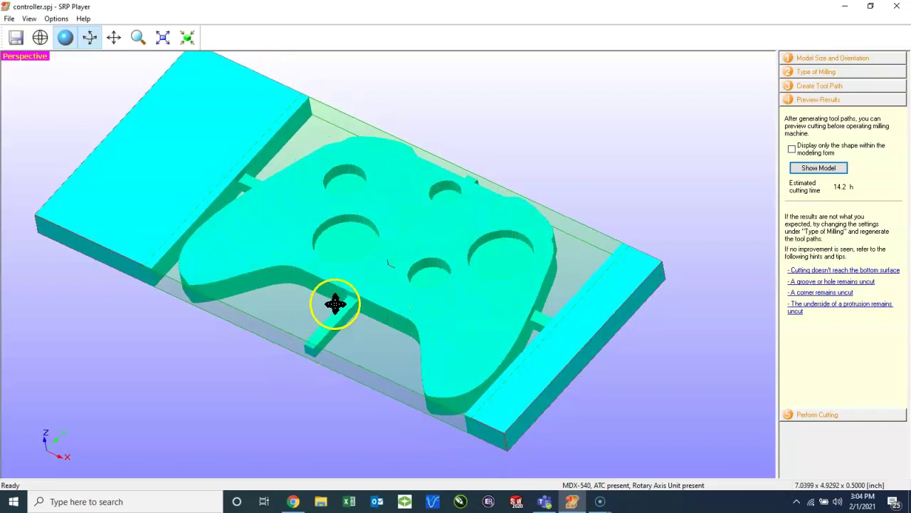
pyautogui.moveTo(407, 278); pyautogui.dragTo(413, 384)
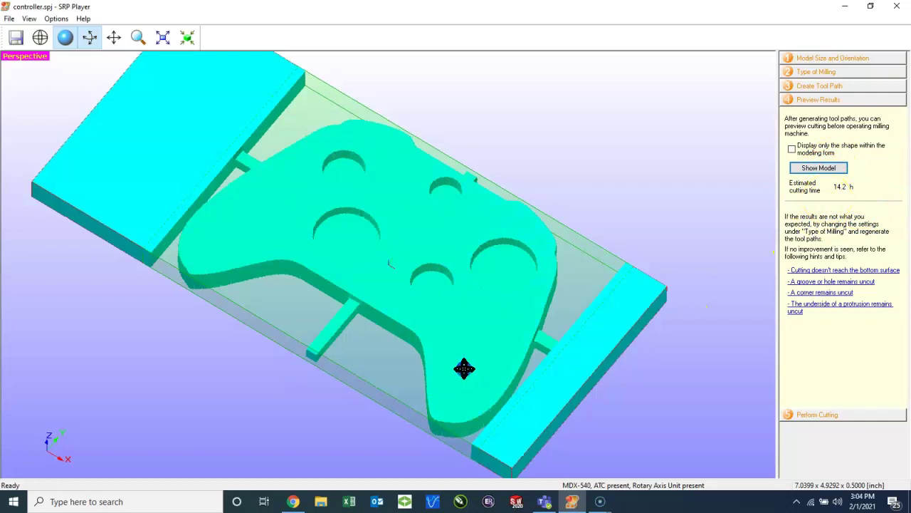
pyautogui.moveTo(417, 320); pyautogui.dragTo(413, 358)
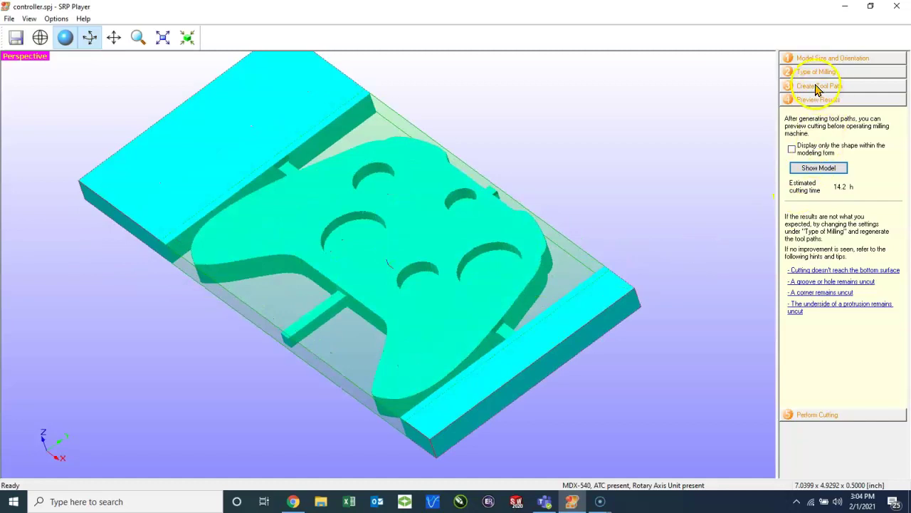
pyautogui.click(841, 190)
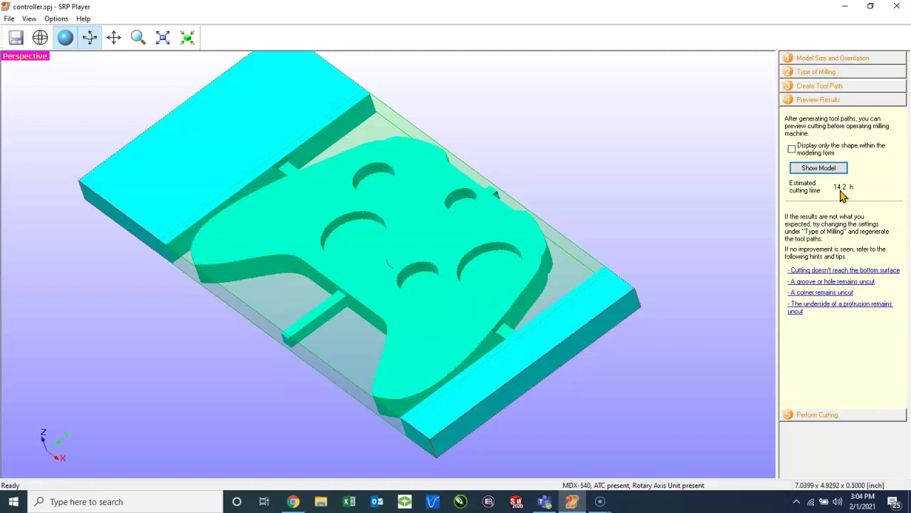
# Return to the tool path creation stage and open the milling processes for editing.
pyautogui.click(825, 86)
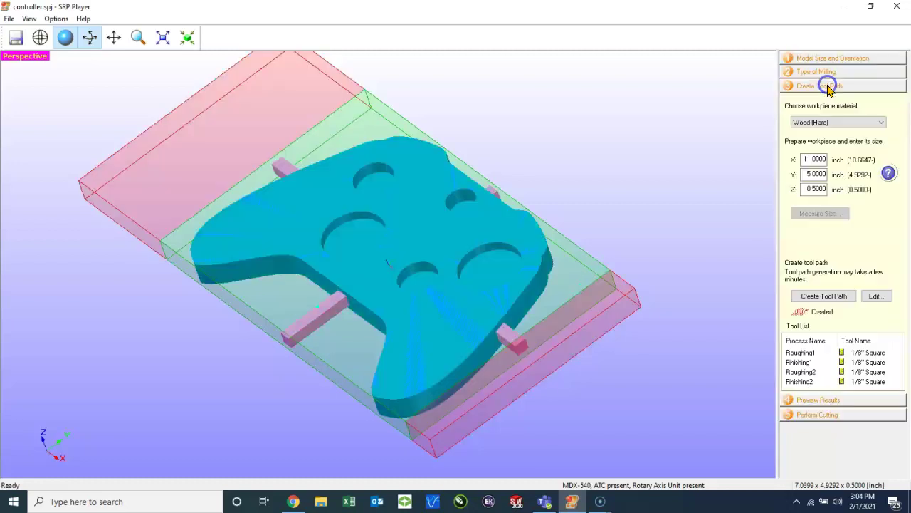
pyautogui.moveTo(451, 320); pyautogui.dragTo(503, 285)
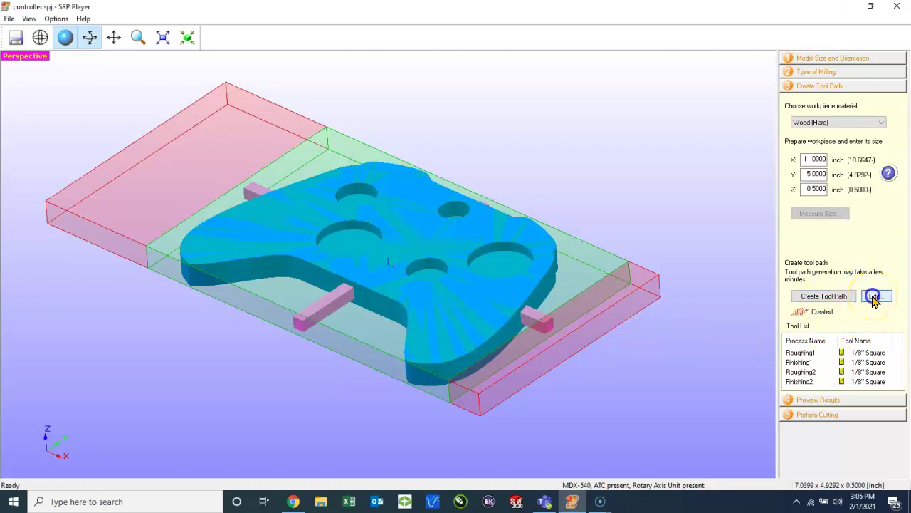
pyautogui.click(874, 296)
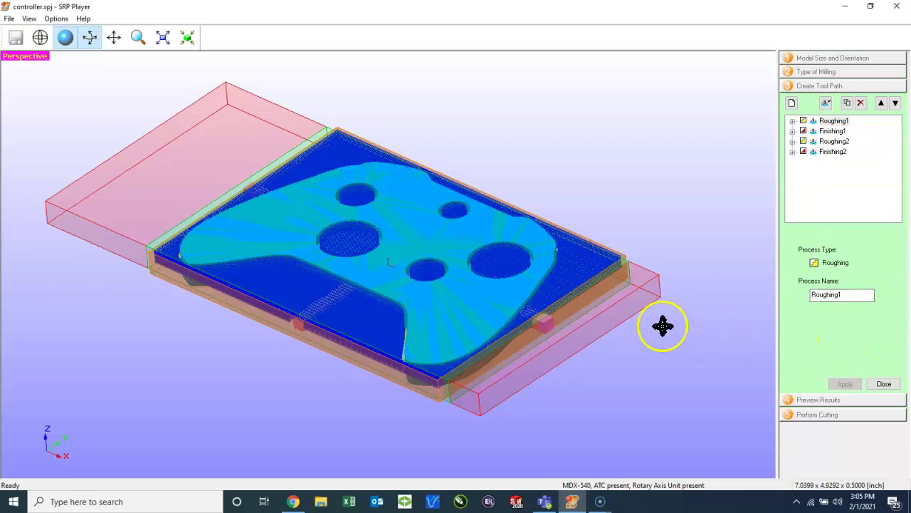
# Examine the tool paths of Roughing1, Finishing1, Roughing2 and Finishing2 on the controller model in turn.
pyautogui.click(837, 121)
pyautogui.moveTo(586, 188); pyautogui.dragTo(375, 287)
pyautogui.click(832, 131)
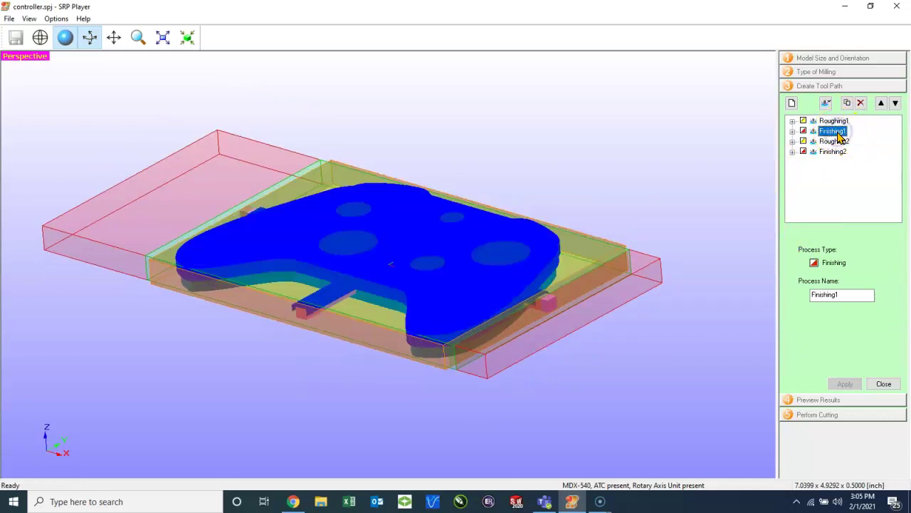
pyautogui.click(833, 141)
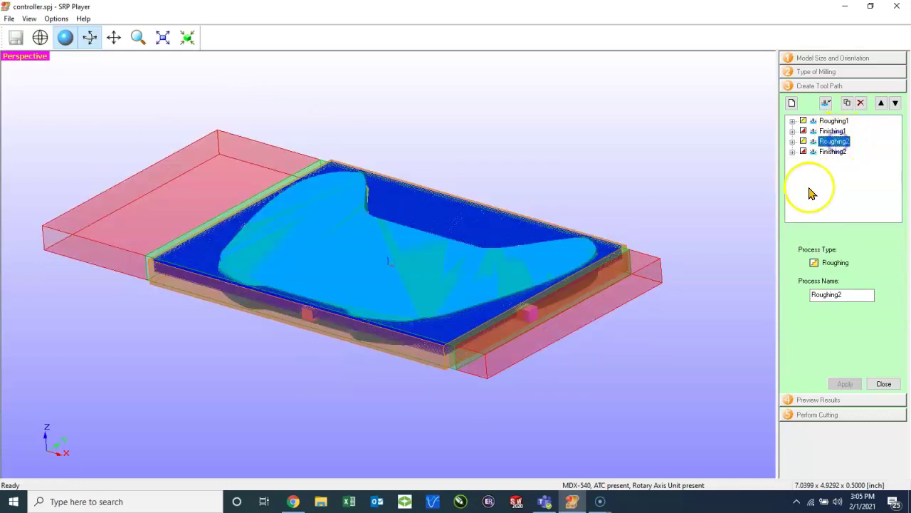
pyautogui.moveTo(499, 358); pyautogui.dragTo(498, 325)
pyautogui.moveTo(667, 252); pyautogui.dragTo(781, 226)
pyautogui.click(830, 151)
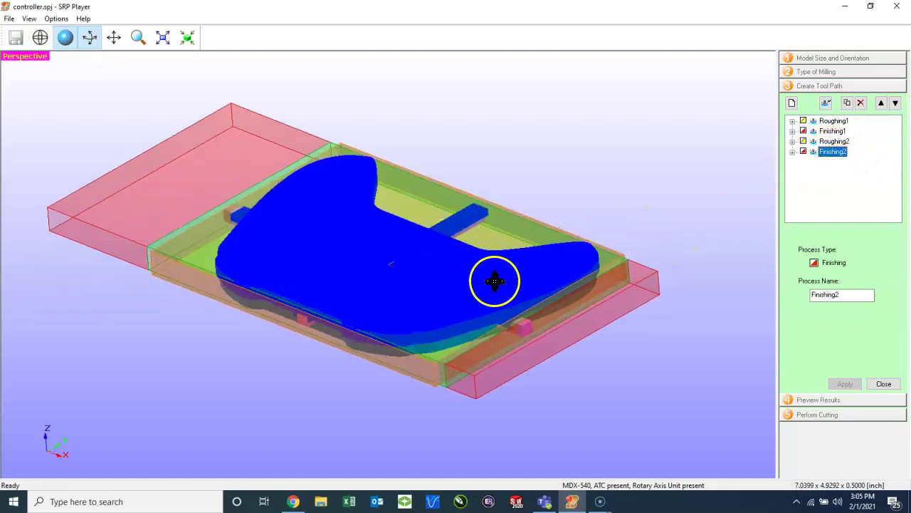
# Change the Roughing1 tool to 1/4" Square and apply it, accepting deletion of the existing tool path.
pyautogui.click(833, 121)
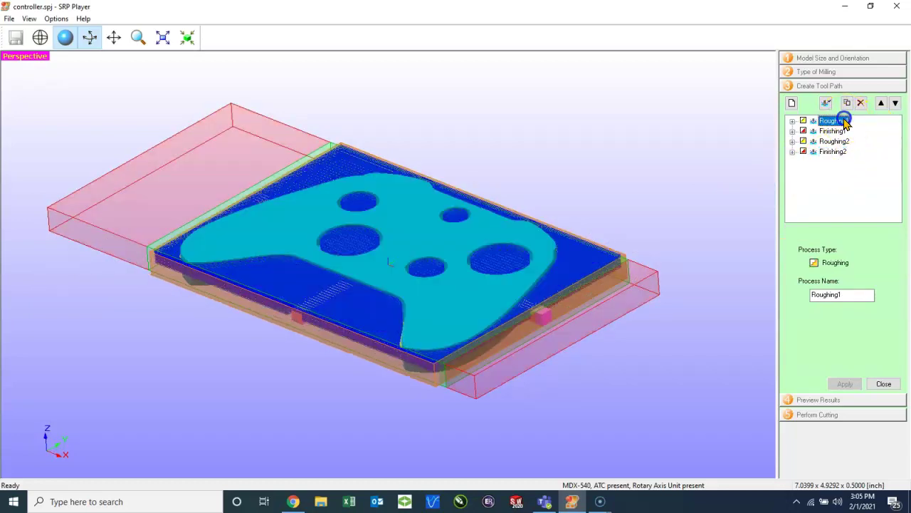
pyautogui.click(792, 121)
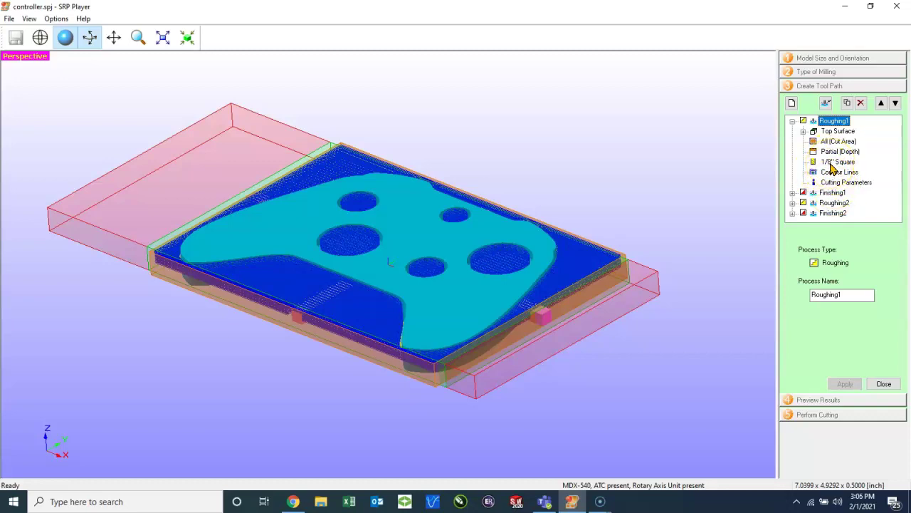
pyautogui.click(833, 164)
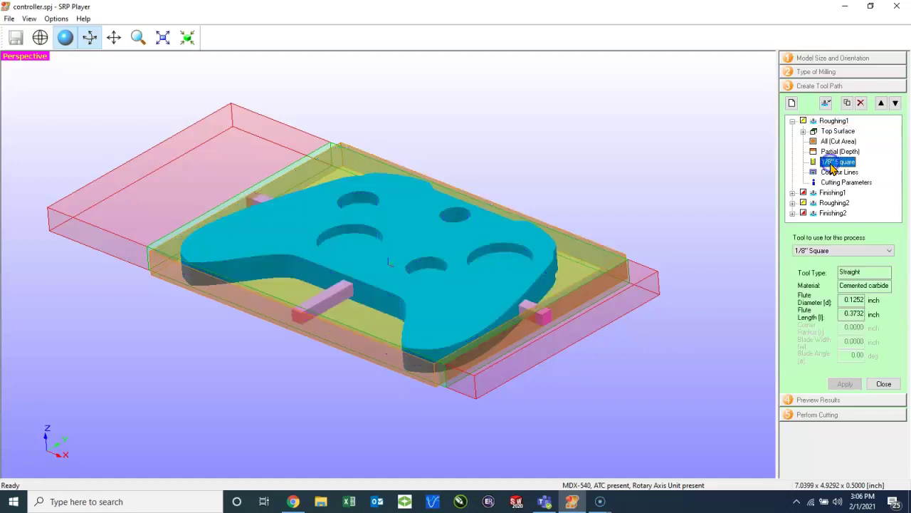
pyautogui.click(826, 254)
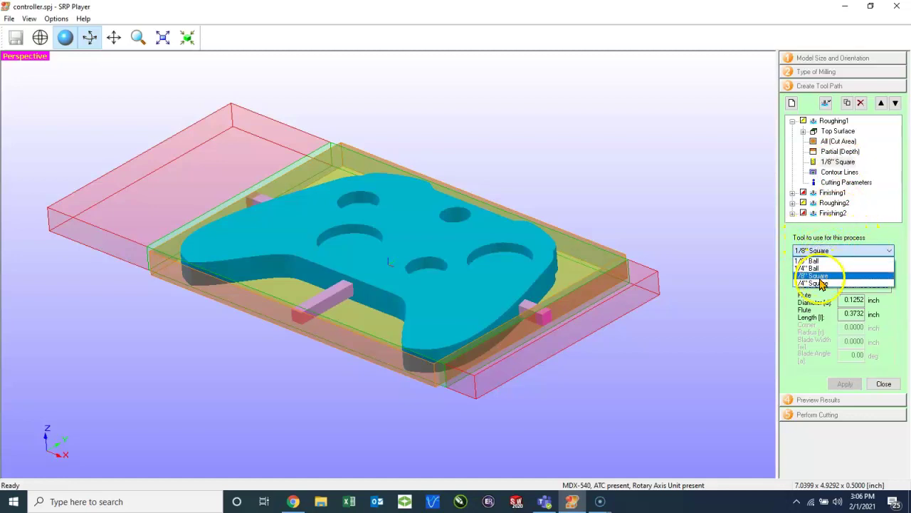
pyautogui.click(819, 285)
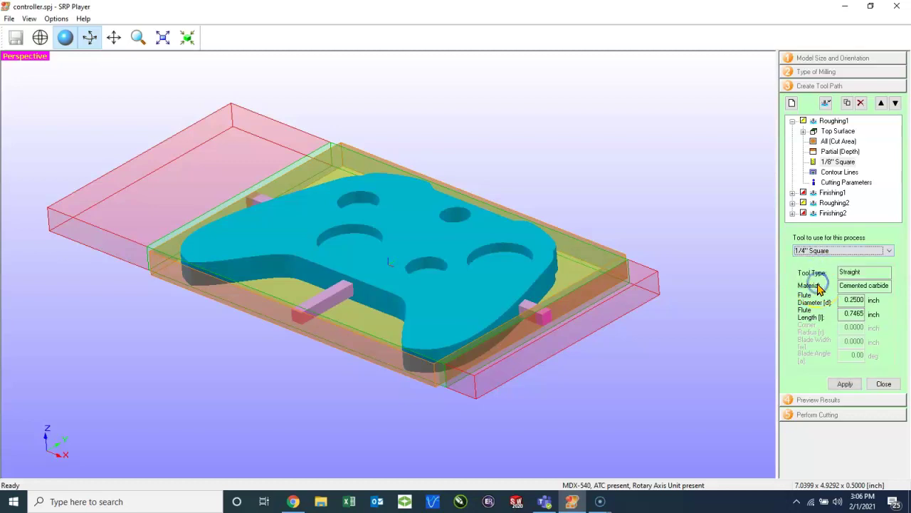
pyautogui.click(848, 384)
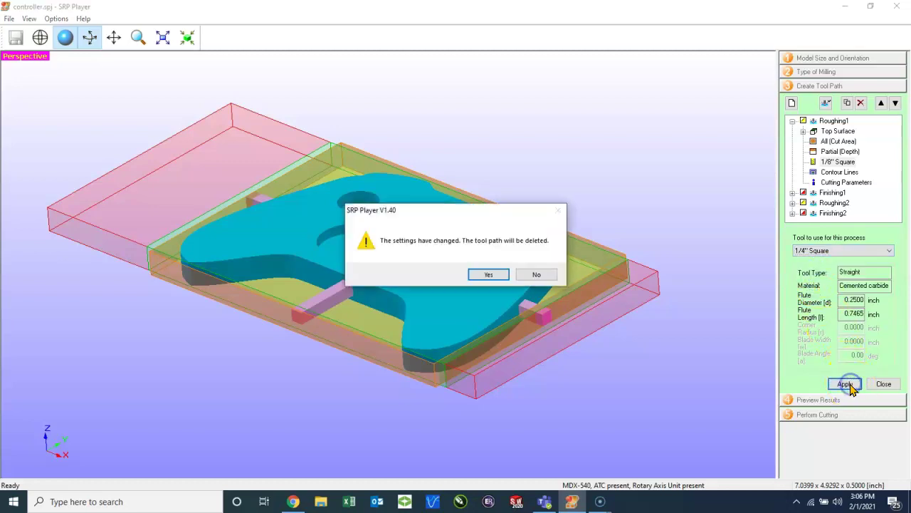
pyautogui.click(491, 274)
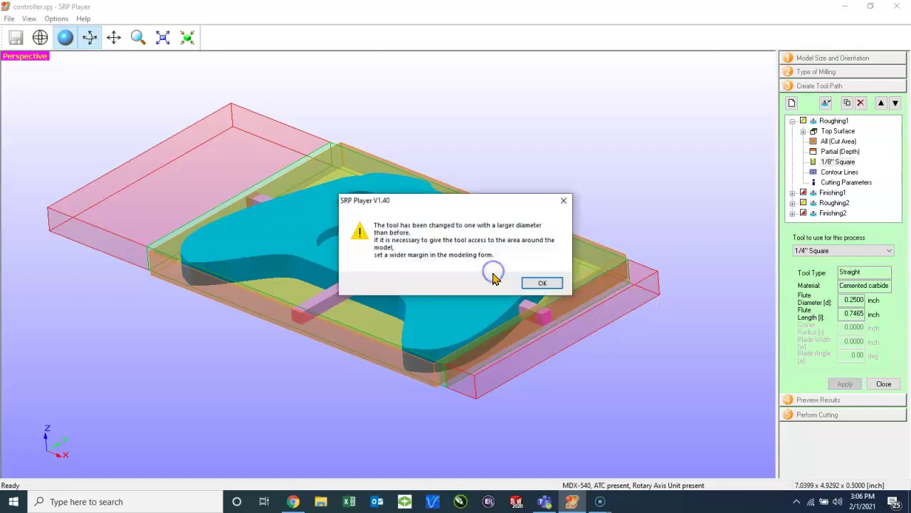
pyautogui.click(537, 284)
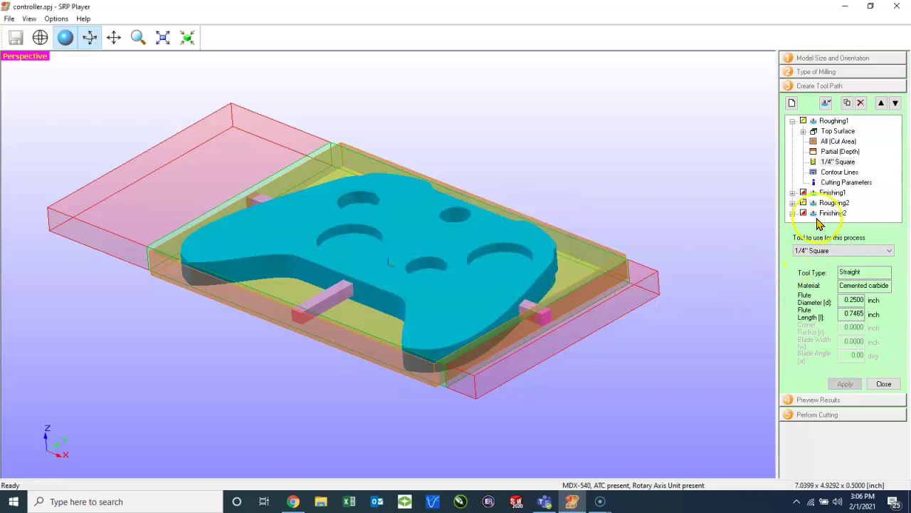
# Change the Roughing2 tool on the bottom surface to 1/4" Square and apply the change.
pyautogui.click(793, 203)
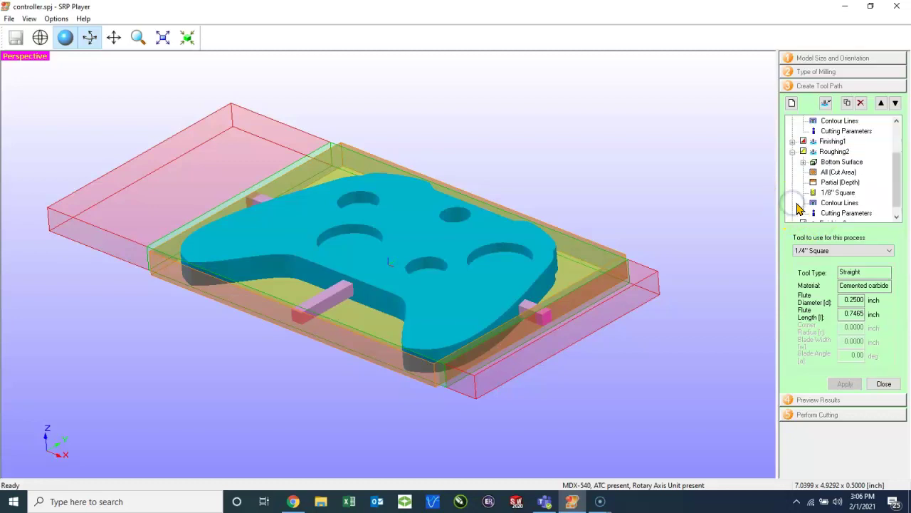
pyautogui.click(830, 194)
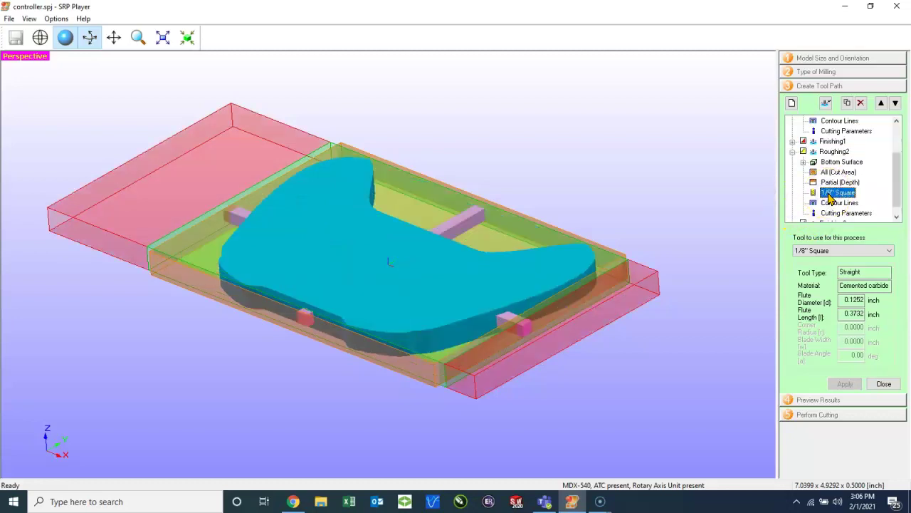
pyautogui.click(826, 250)
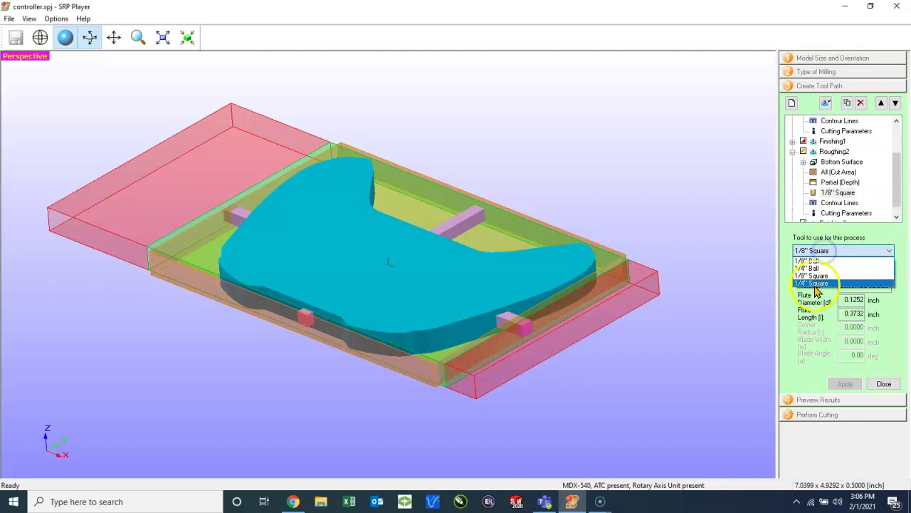
pyautogui.click(814, 284)
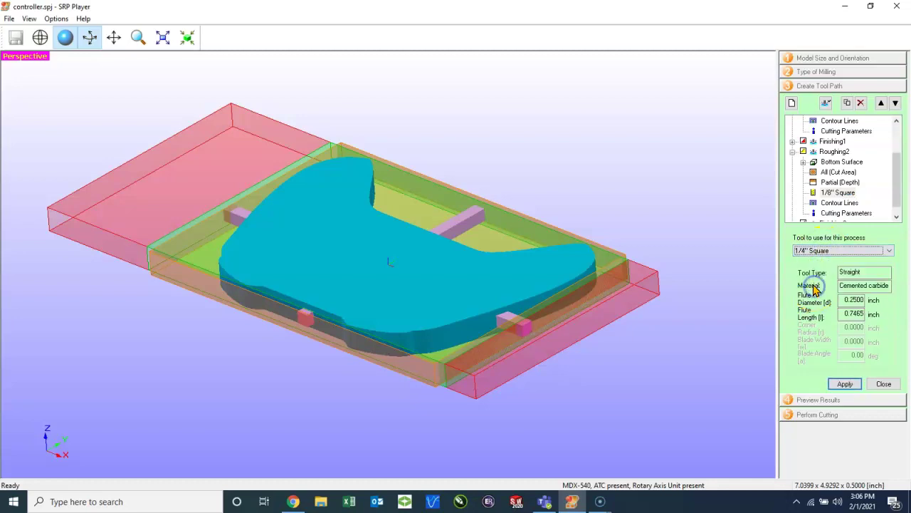
pyautogui.click(844, 384)
pyautogui.click(488, 276)
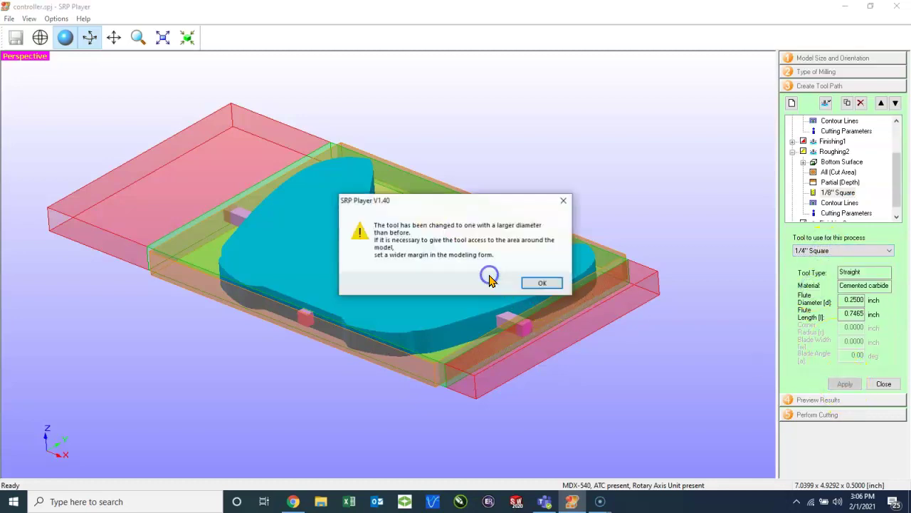
pyautogui.click(539, 284)
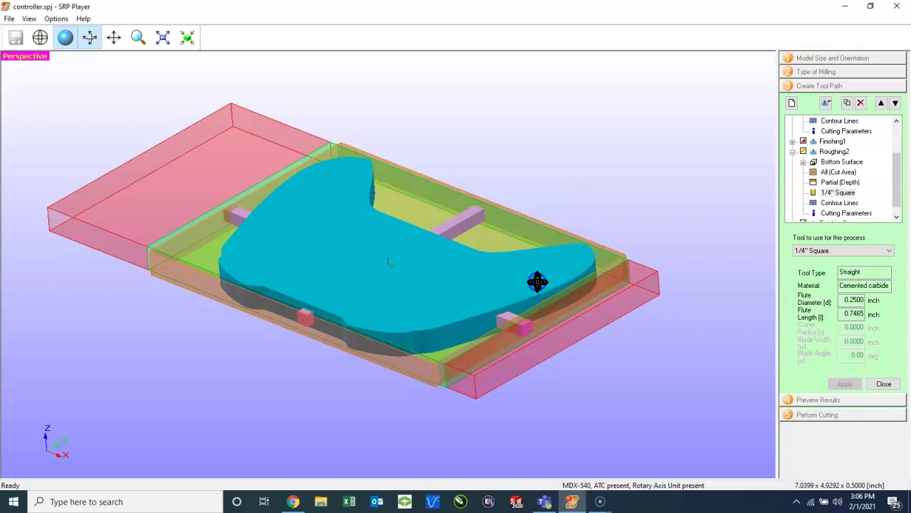
# Finish editing the processes, generate the tool paths with the 1/4" roughing tools, and check the estimated cutting time.
pyautogui.click(890, 385)
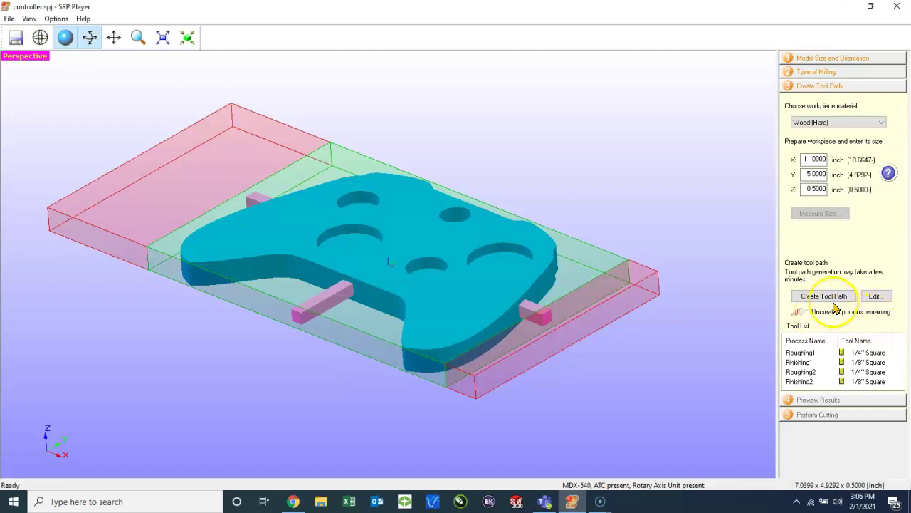
pyautogui.click(819, 297)
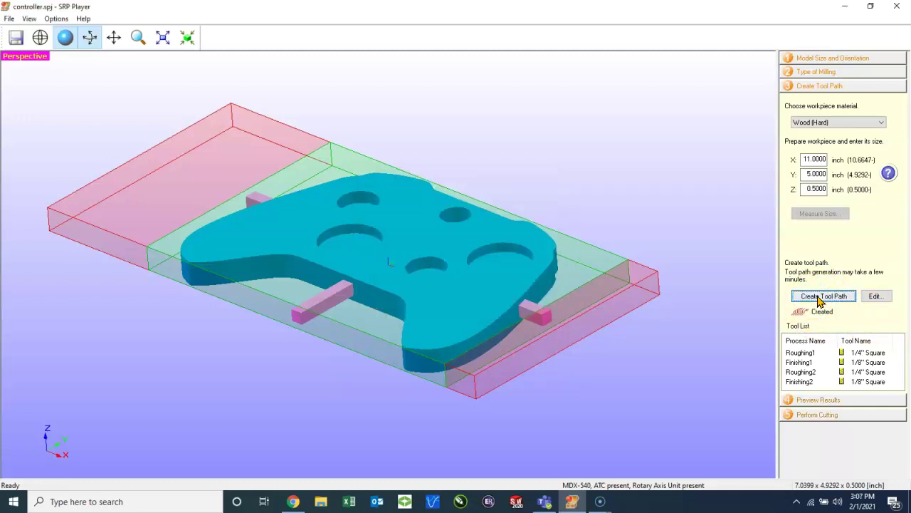
pyautogui.click(821, 400)
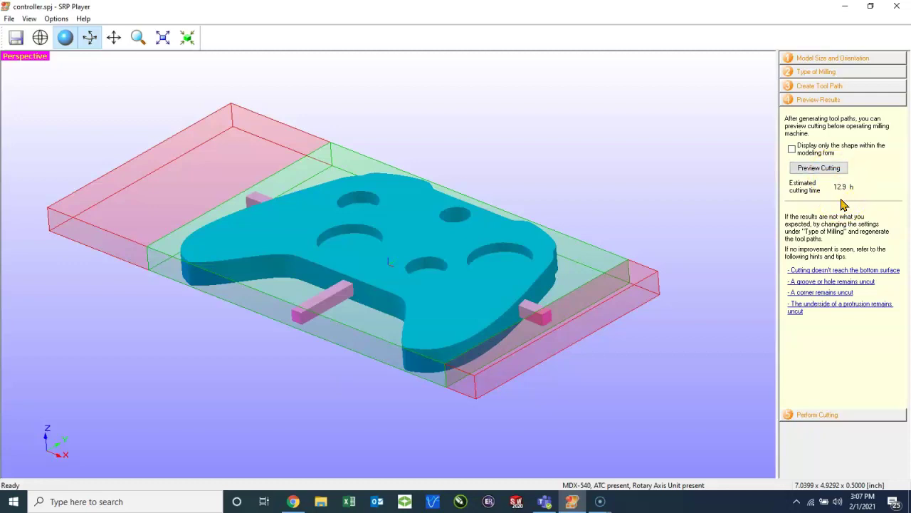
# Reopen the milling processes for editing, collapse Roughing2, and expand the settings of Finishing1 and Finishing2.
pyautogui.click(833, 86)
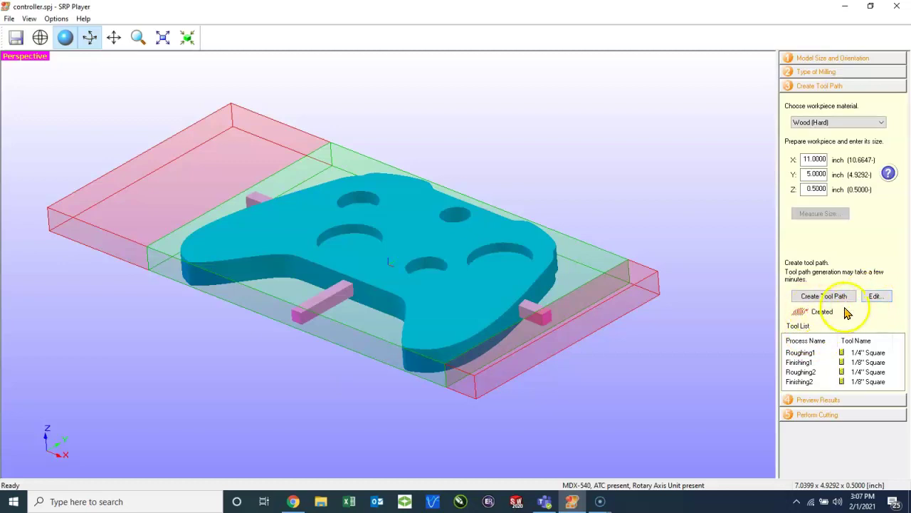
pyautogui.click(875, 296)
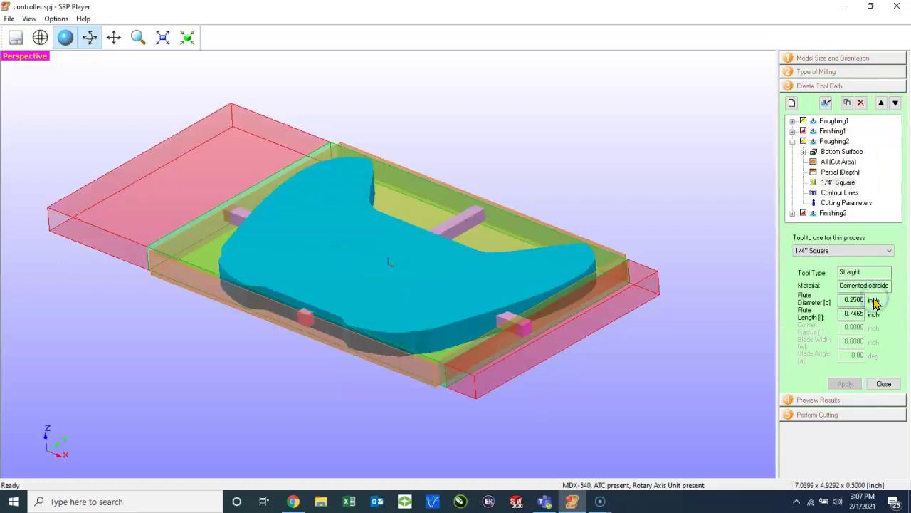
pyautogui.click(793, 141)
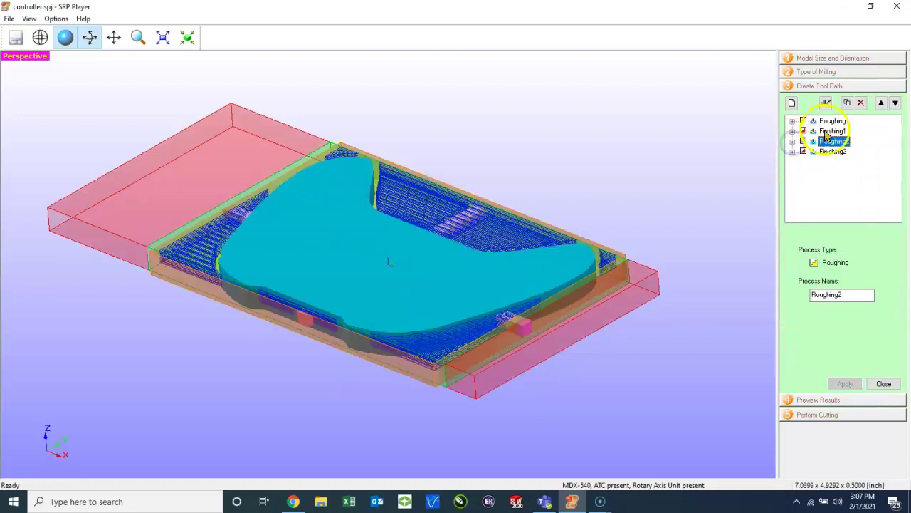
pyautogui.click(792, 131)
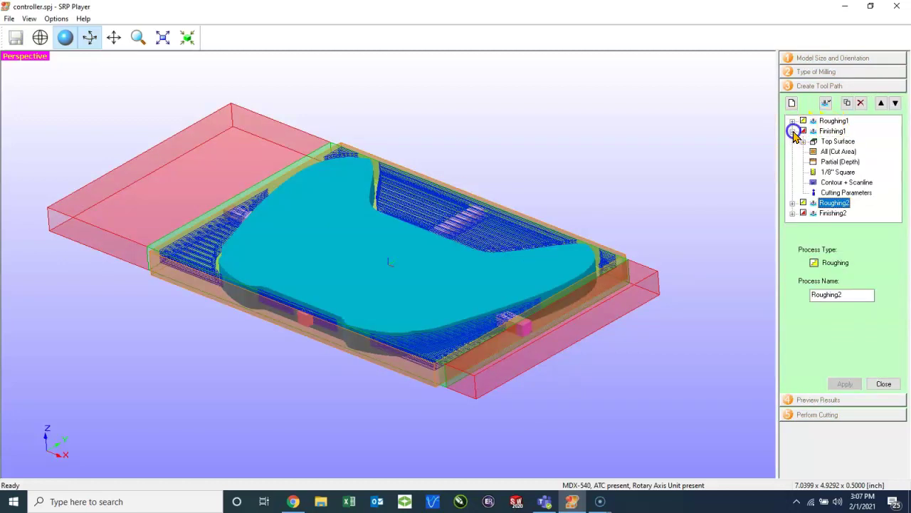
pyautogui.click(793, 212)
pyautogui.scroll(3, 819, 171)
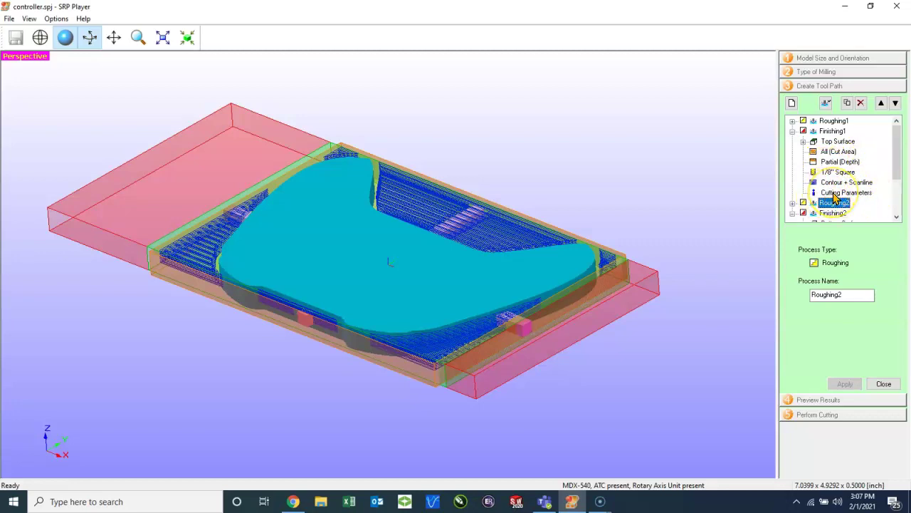
# Set Finishing1's cutting-in amount and path interval to .03 inch and apply, accepting deletion of its tool path.
pyautogui.click(835, 193)
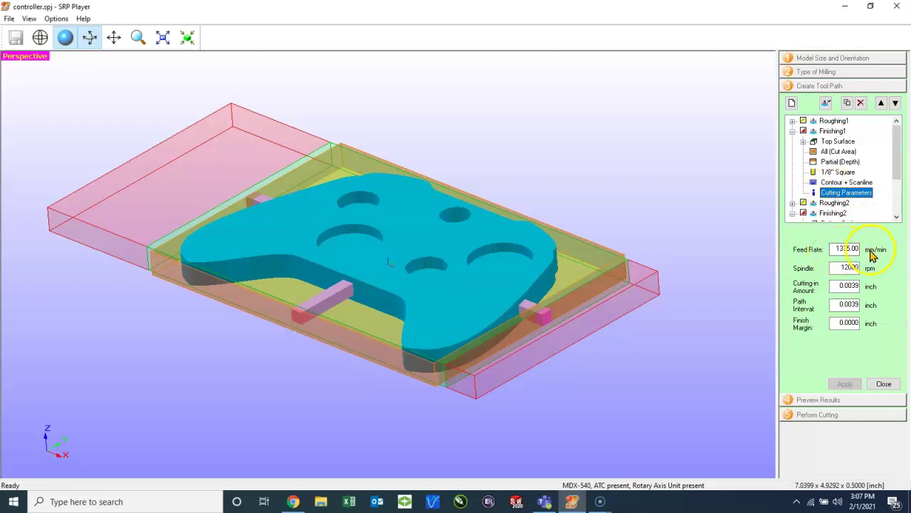
pyautogui.click(850, 268)
pyautogui.doubleClick(843, 286)
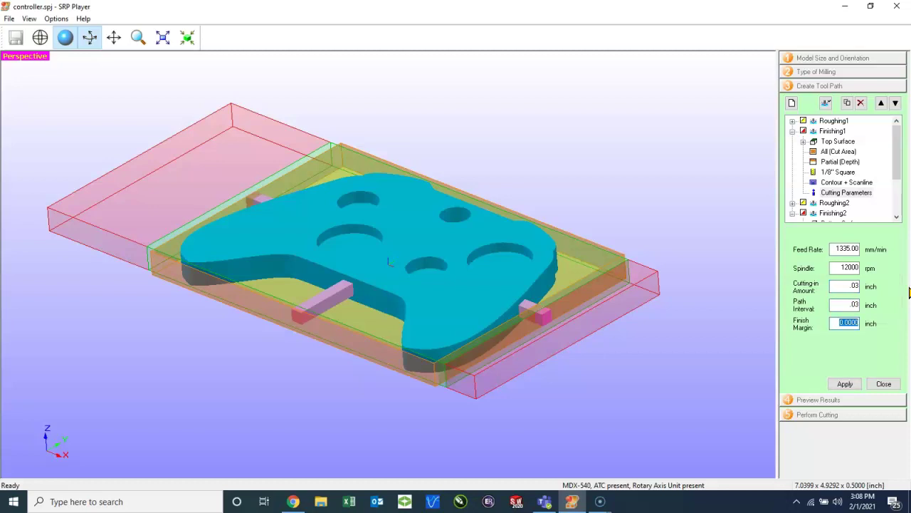
pyautogui.click(844, 384)
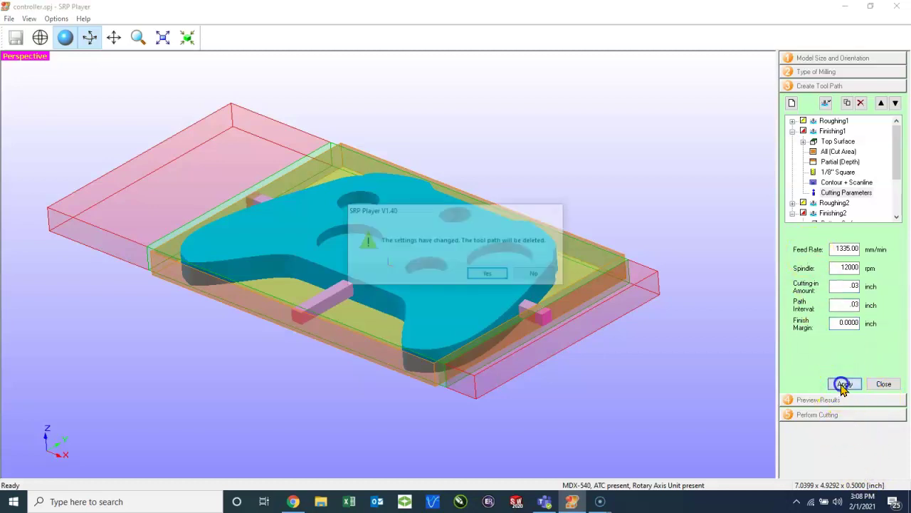
pyautogui.click(486, 275)
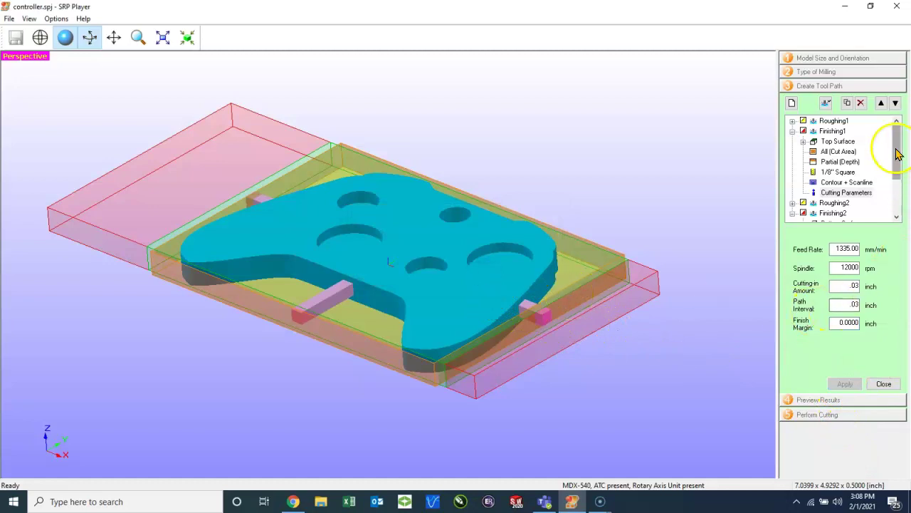
# Set Finishing2's cutting-in amount and path interval to .03 inch and apply, accepting deletion of its tool path.
pyautogui.moveTo(899, 153); pyautogui.dragTo(897, 188)
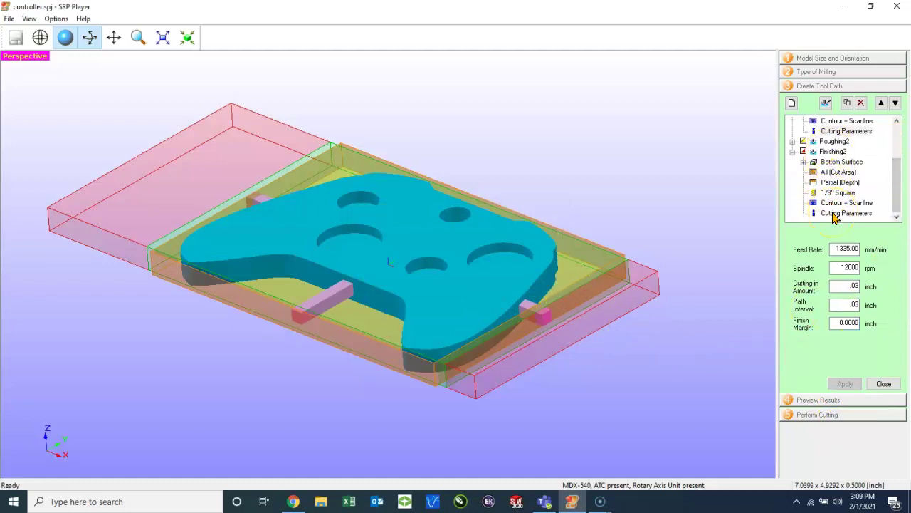
pyautogui.click(835, 213)
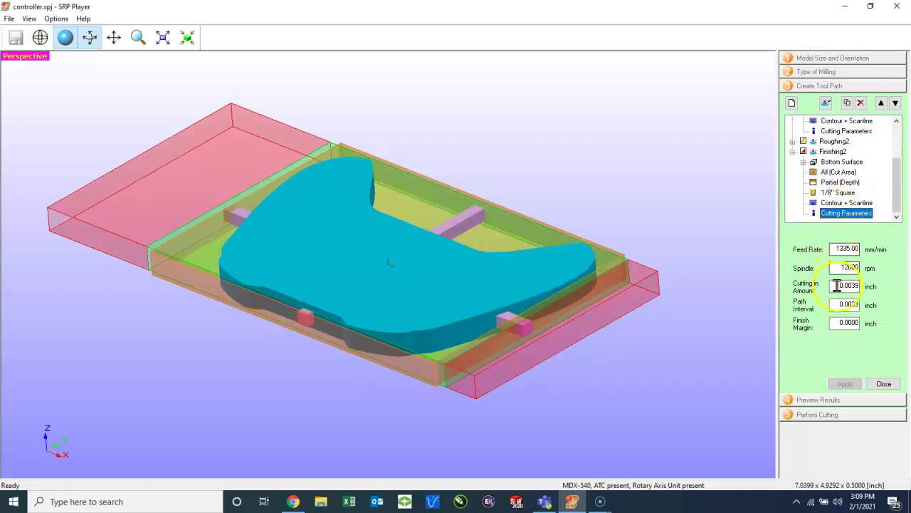
pyautogui.moveTo(834, 286); pyautogui.dragTo(873, 285)
pyautogui.write('.0')
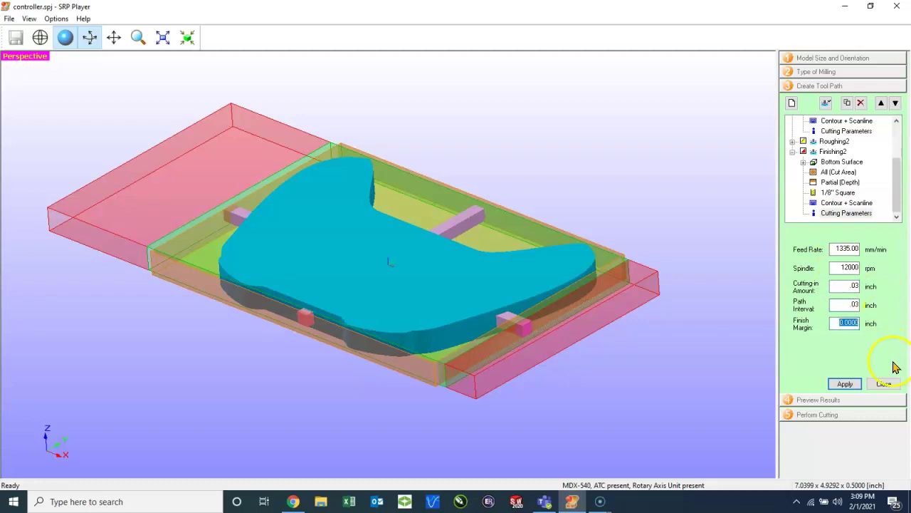
pyautogui.click(845, 384)
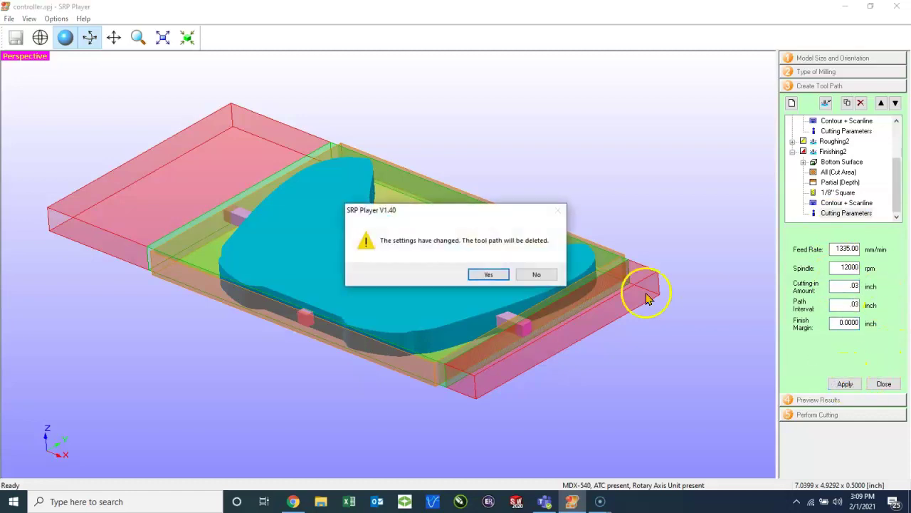
pyautogui.click(474, 274)
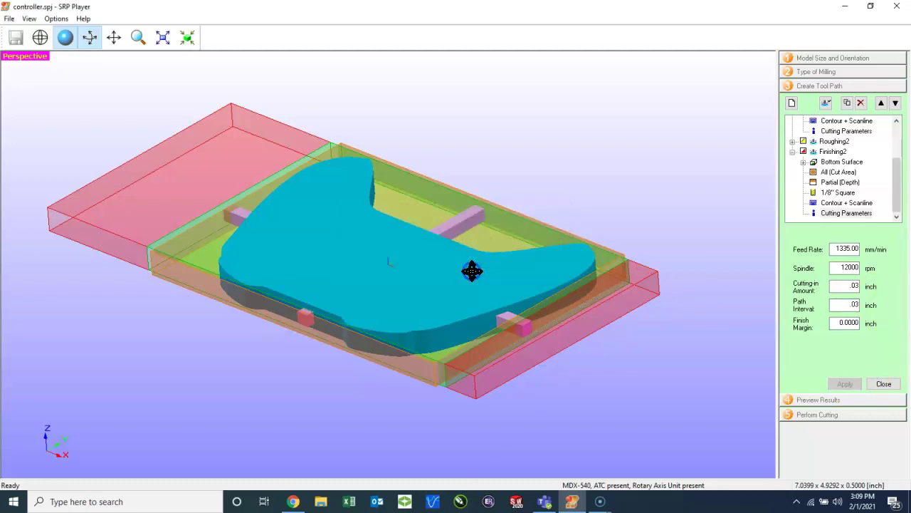
# Close the process editor, regenerate the tool paths with the coarser finishing settings, and check the new estimated cutting time.
pyautogui.click(883, 384)
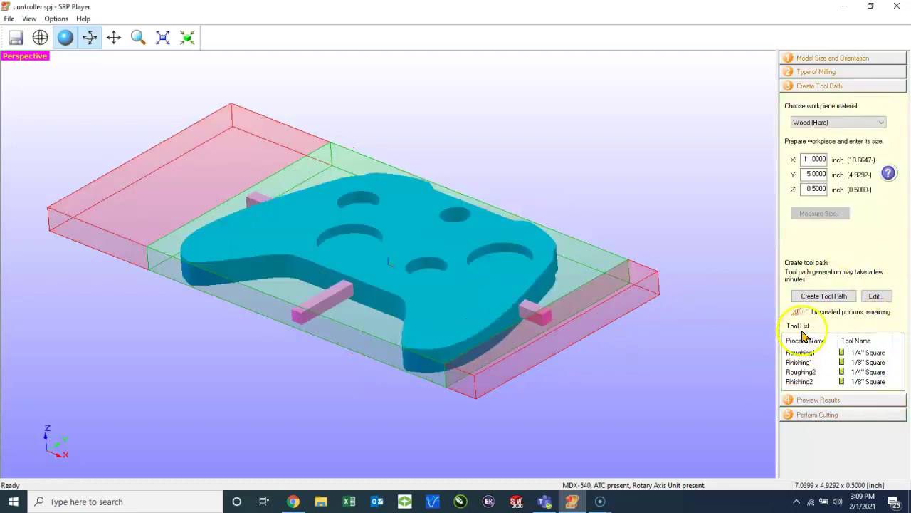
pyautogui.click(814, 298)
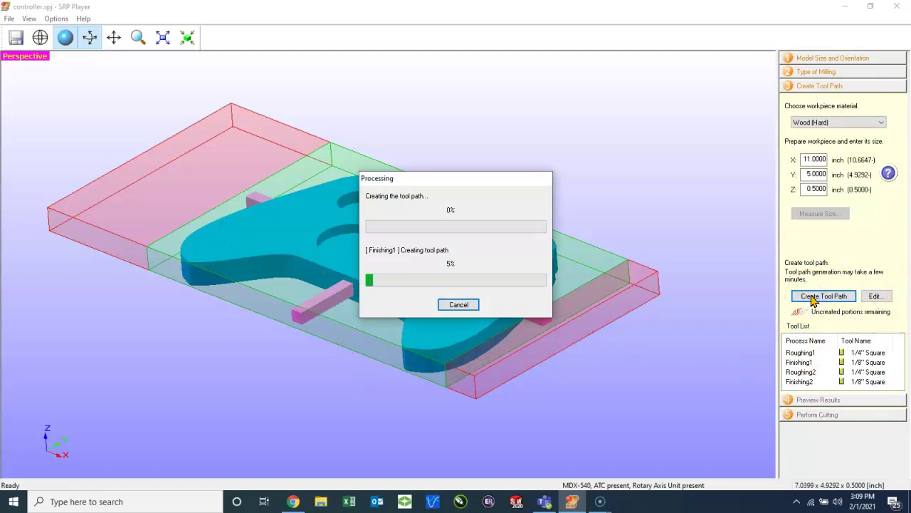
pyautogui.click(808, 400)
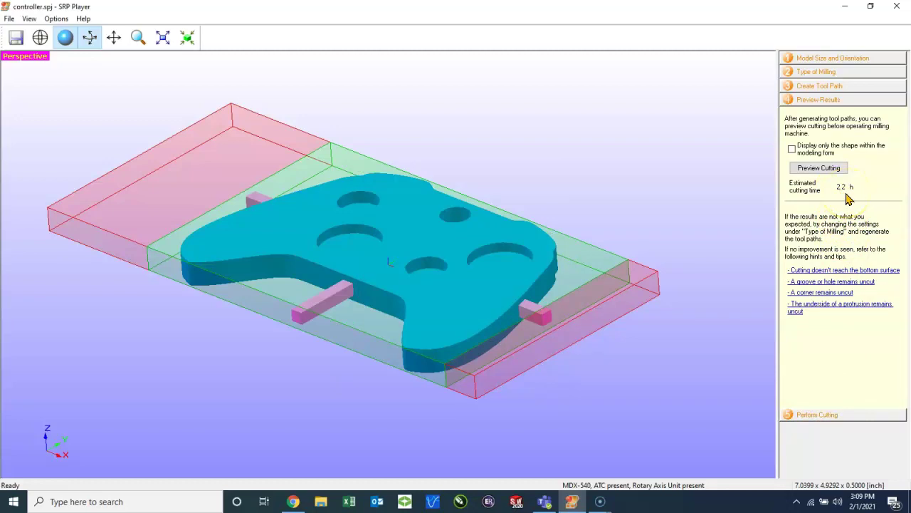
# Preview the cutting and inspect the simulated controller, look at the Perform Cutting stage, and return to Preview Results.
pyautogui.click(819, 169)
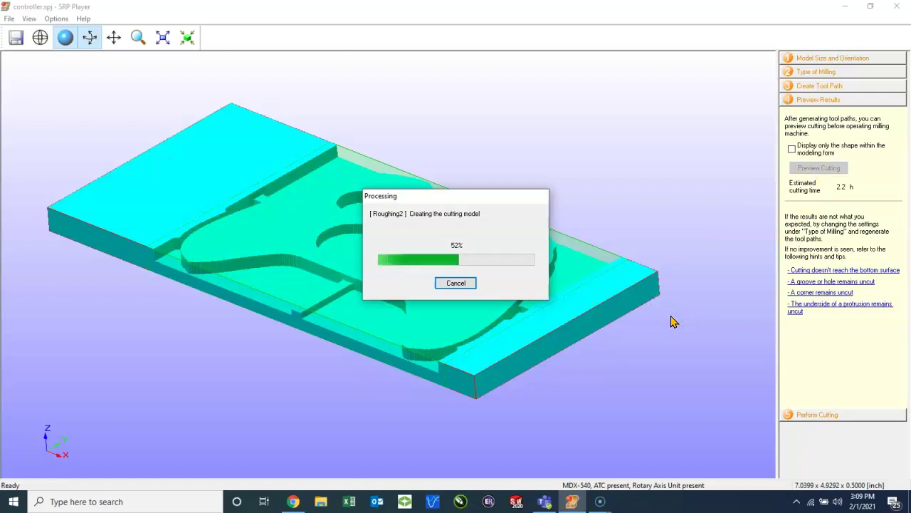
pyautogui.moveTo(671, 319); pyautogui.dragTo(423, 240)
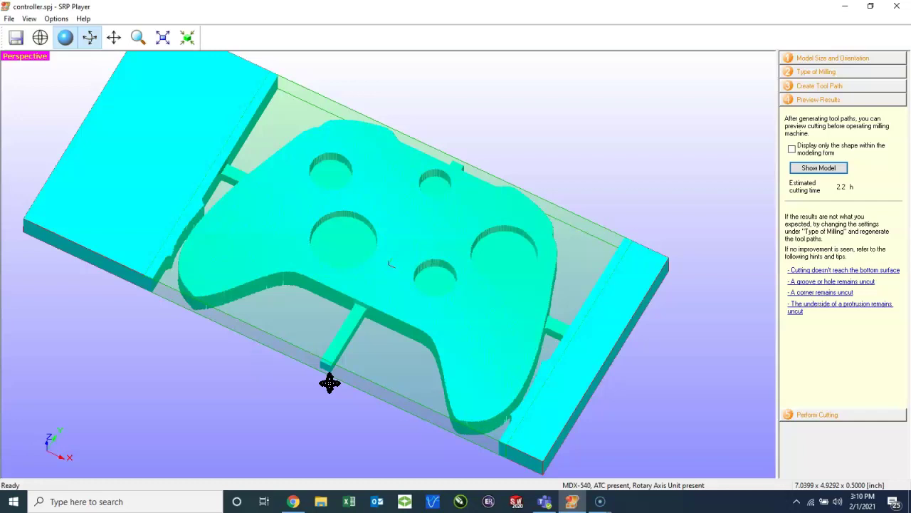
pyautogui.moveTo(403, 326); pyautogui.dragTo(380, 278)
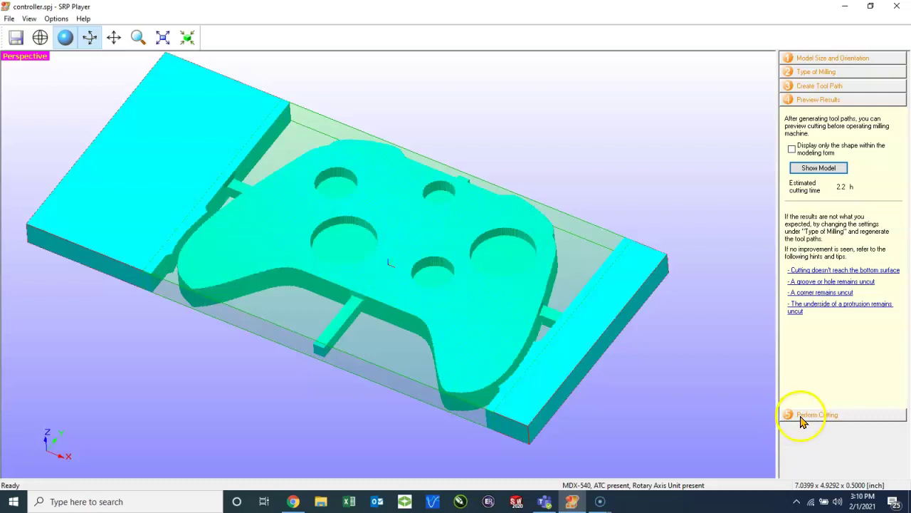
pyautogui.click(803, 417)
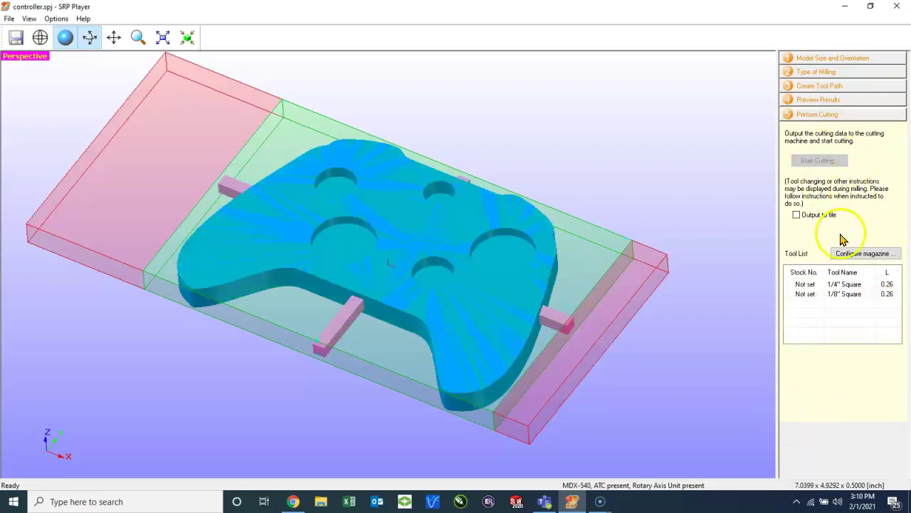
pyautogui.click(818, 99)
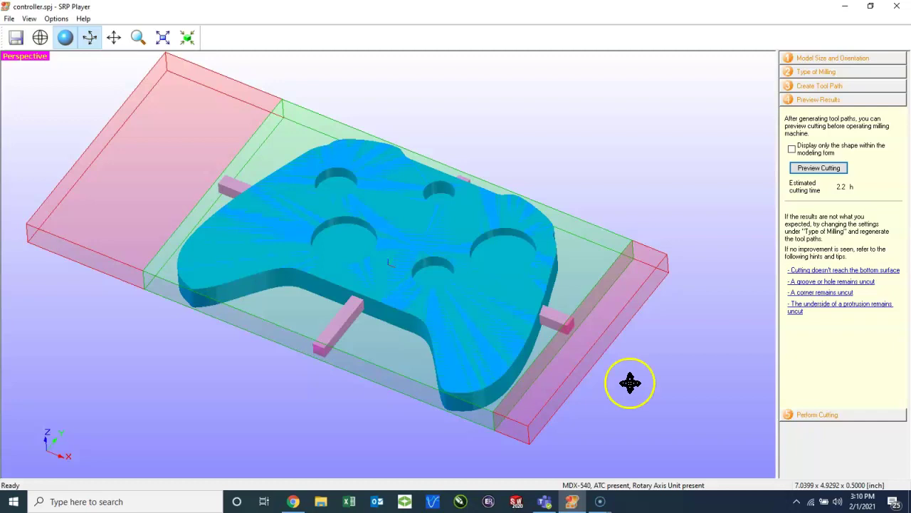
# Save the project under a new name, SRP Players, as an SRPPlayer file in the Downloads folder.
pyautogui.click(10, 18)
pyautogui.click(30, 56)
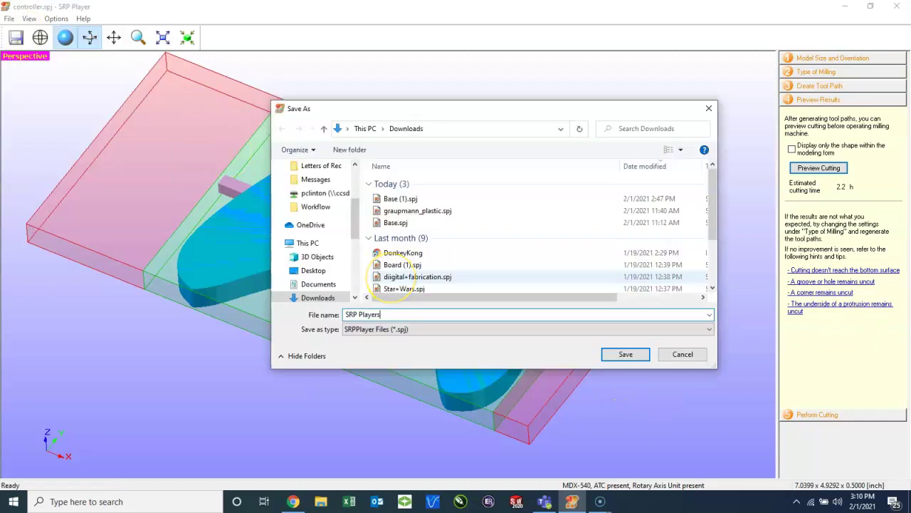